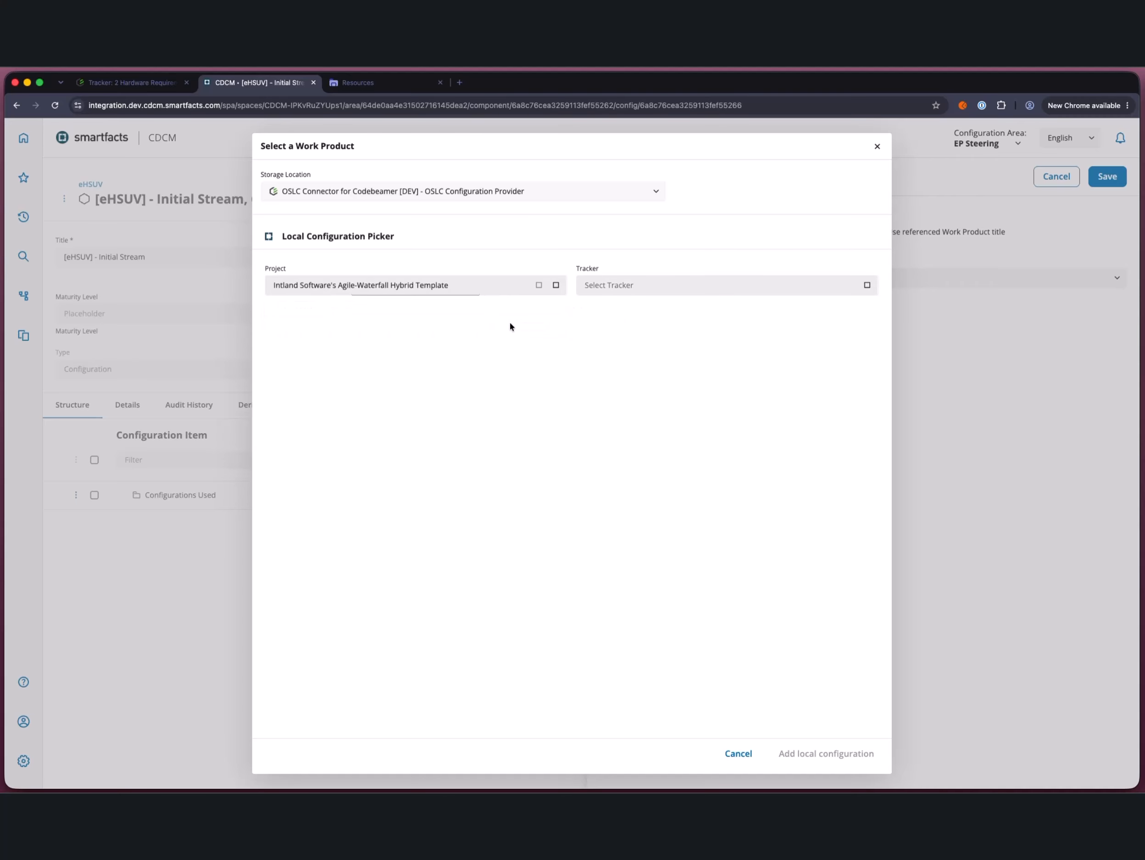
Step: Choose the 2 Hardware Requirements tracker and add its Head Revision stream as the local configuration for the new configuration item
left_click(867, 285)
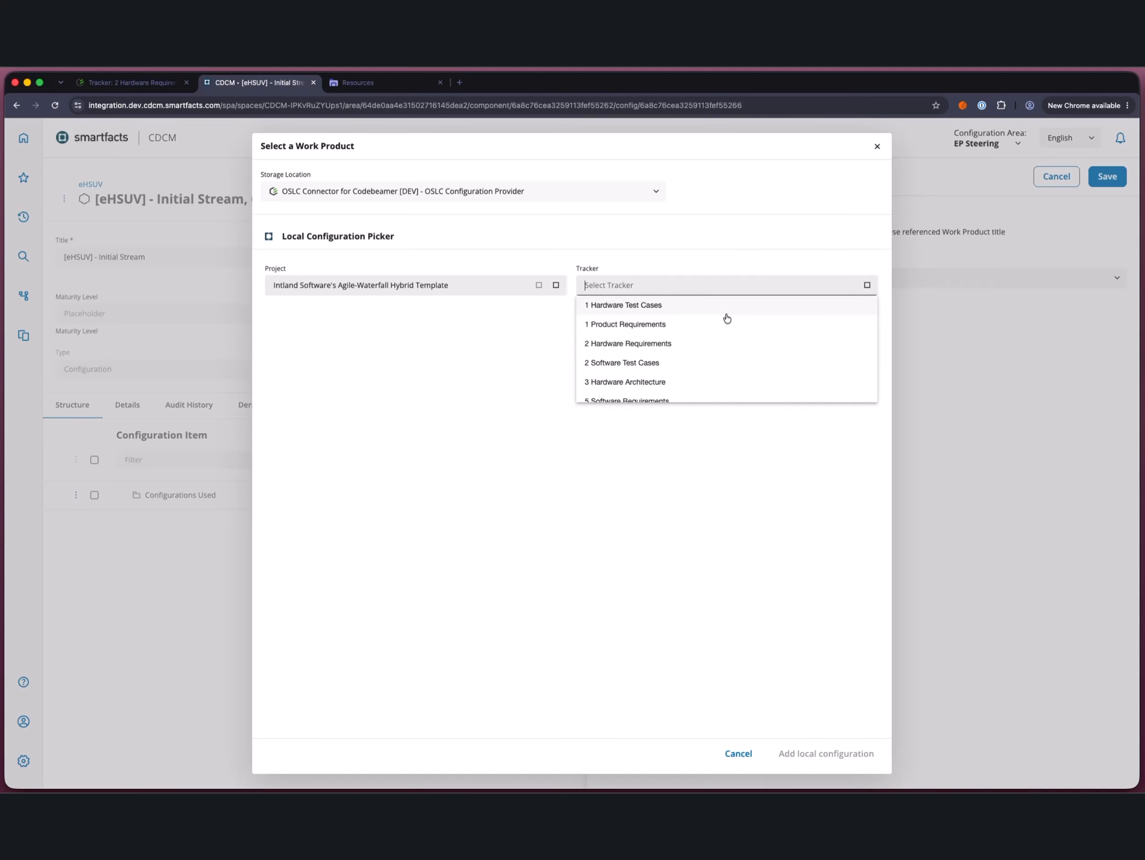
left_click(665, 344)
left_click(449, 352)
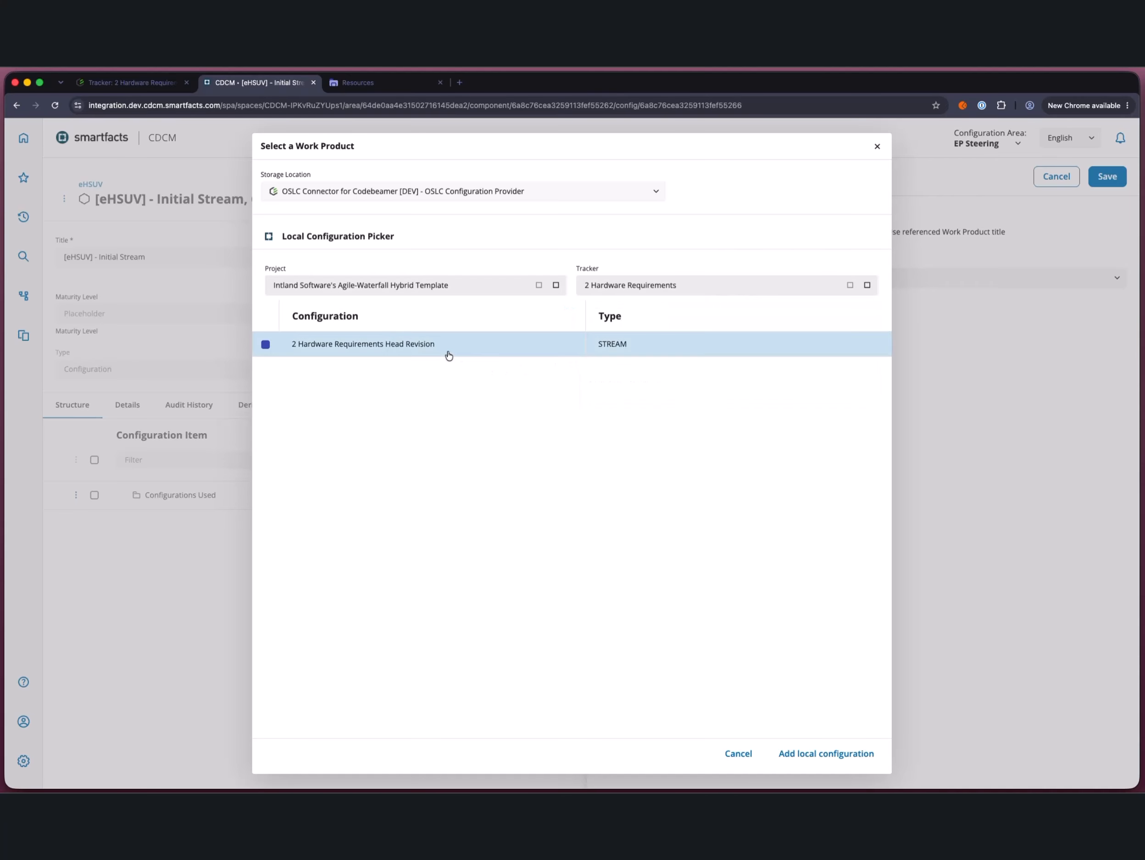
left_click(815, 752)
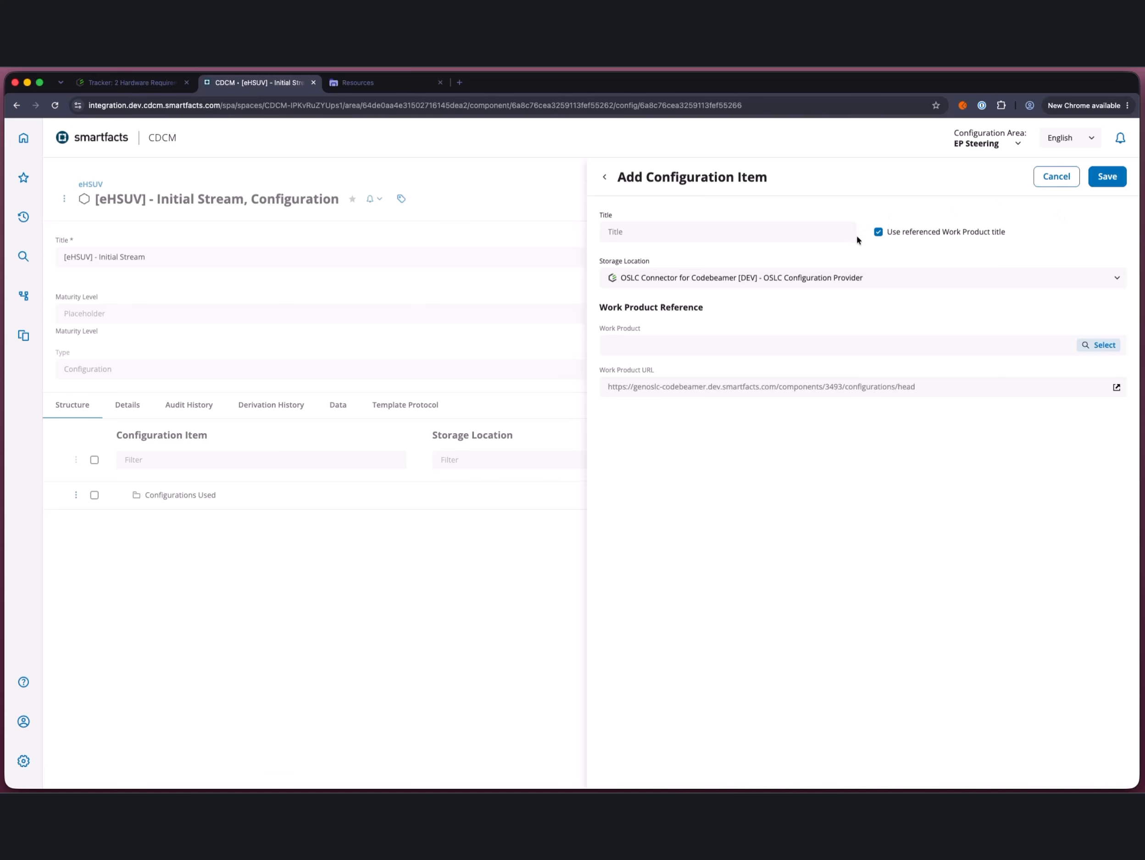
Step: Replace the referenced work product title with the custom title "hardware requirements" and save the configuration item
left_click(878, 232)
type("hardware requirements")
left_click(1107, 178)
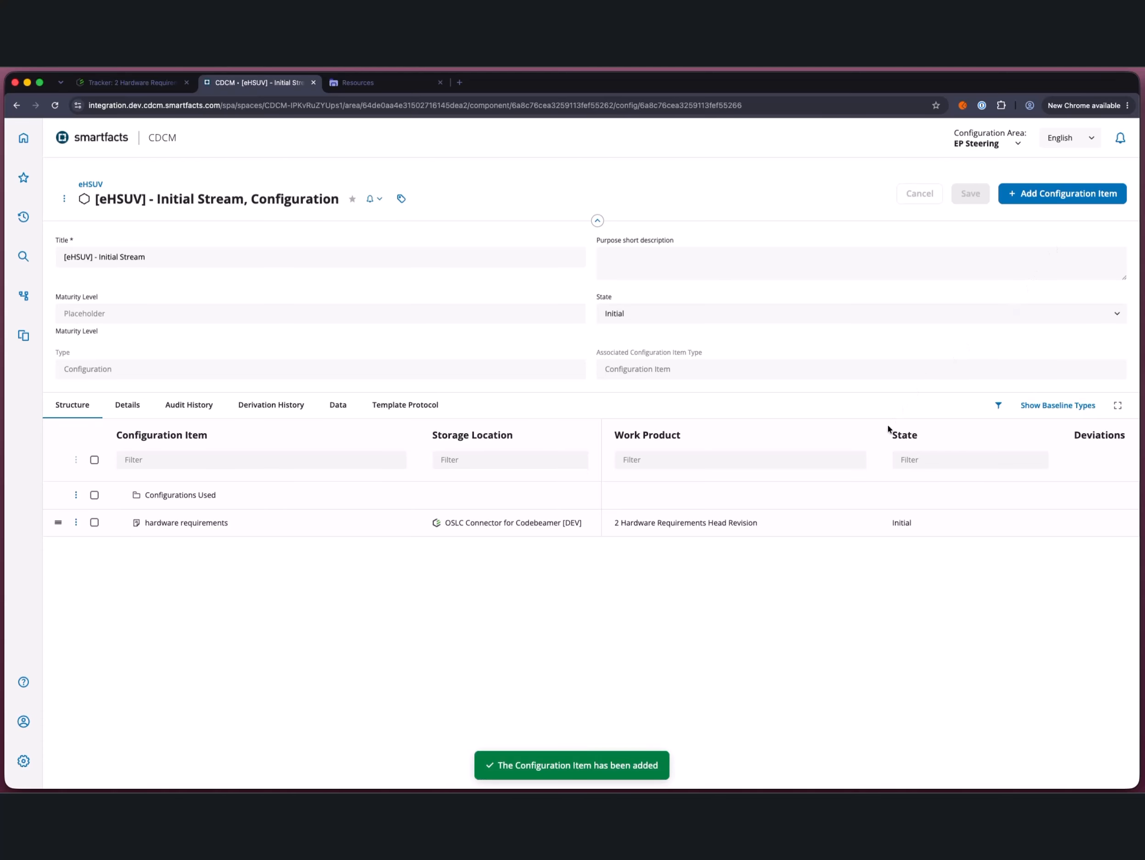
Step: Start another configuration item with OSLC Connector for Teamwork Cloud - OSLC Configuration Provider as its storage location
left_click(1043, 201)
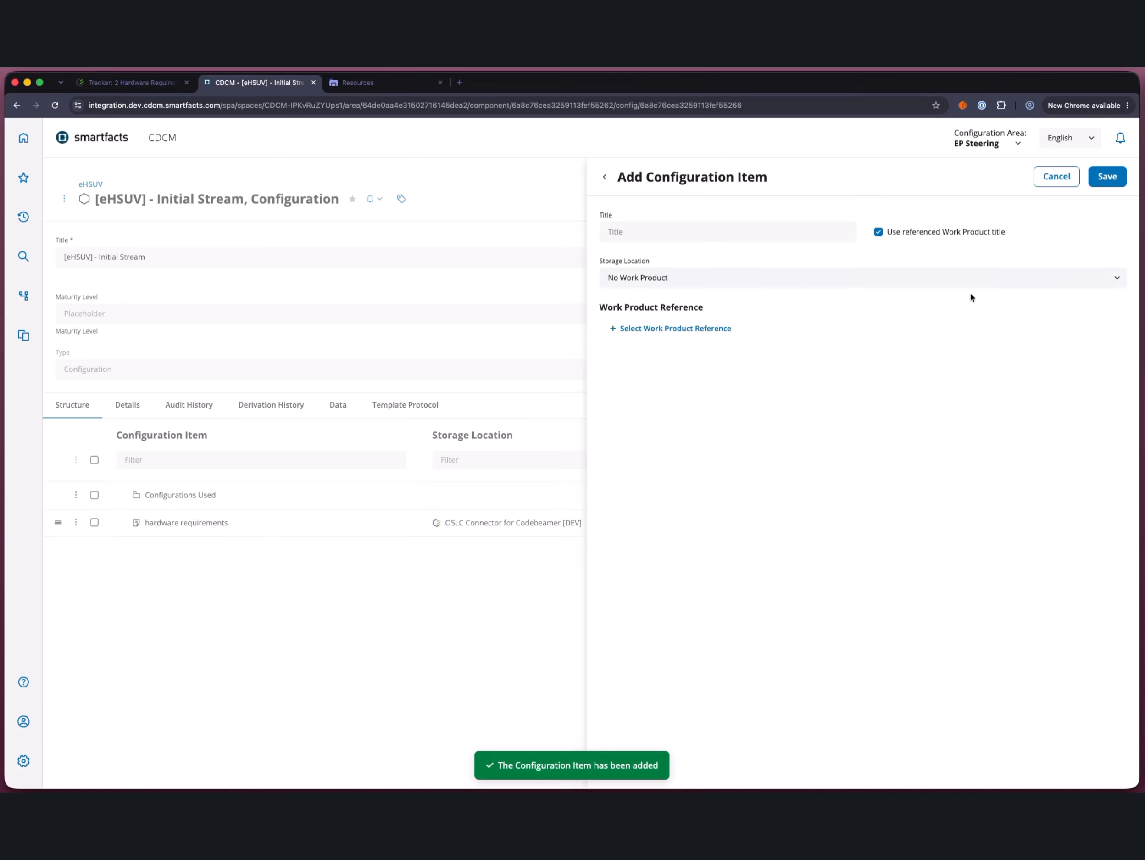
left_click(733, 284)
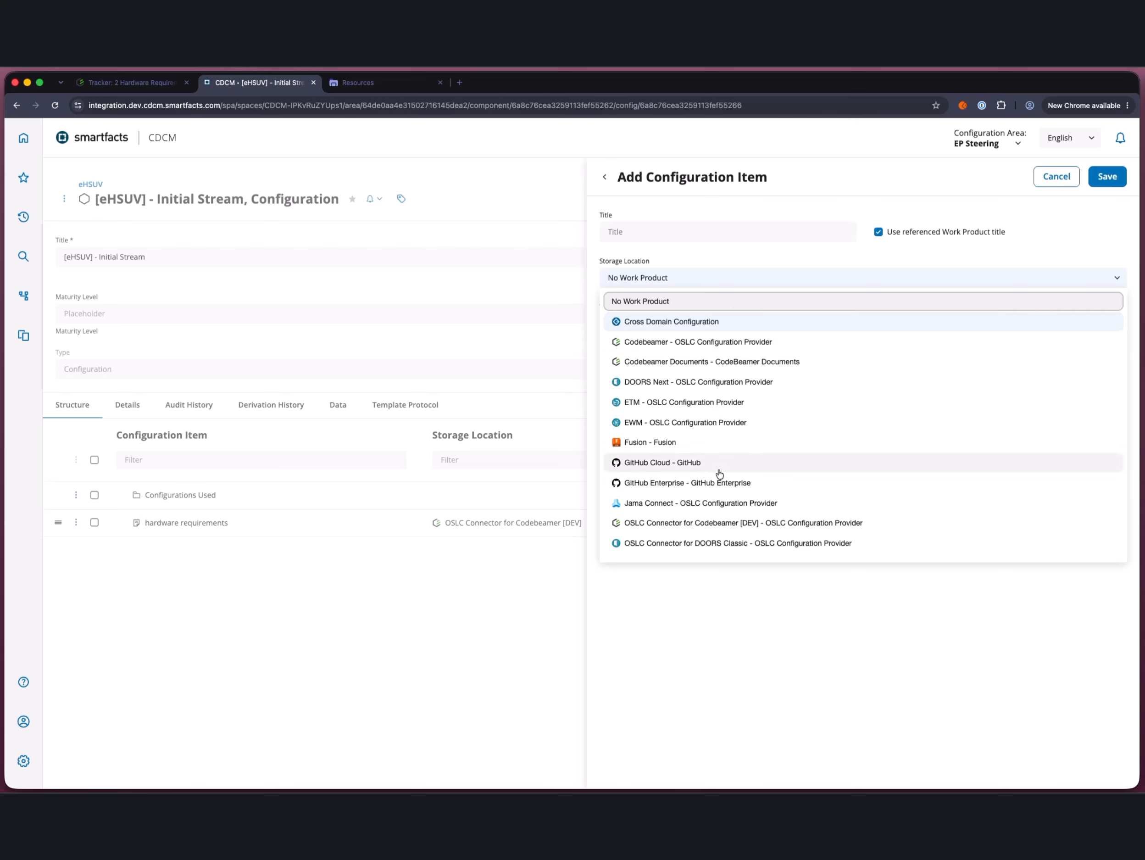
scroll(720, 507, "down", 2)
scroll(719, 515, "down", 1)
left_click(711, 532)
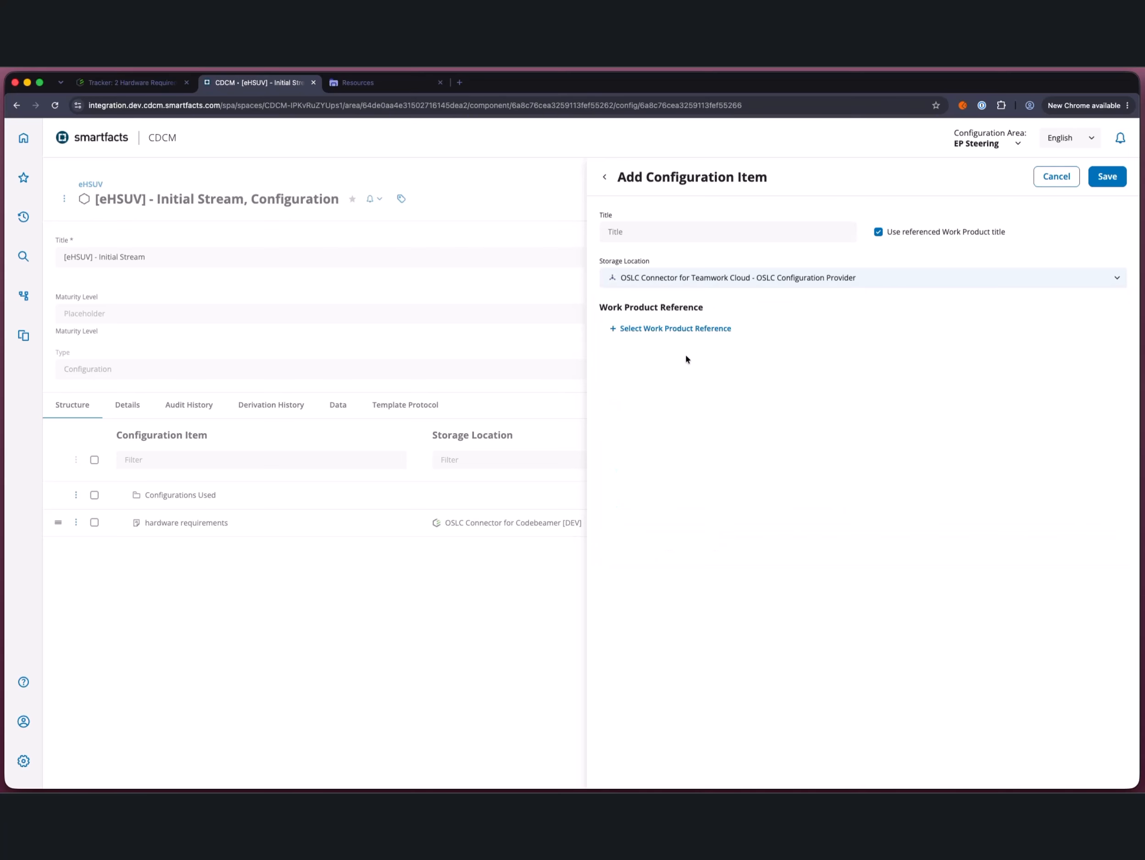
Step: Reference the trunk stream of project and component eHSUV V21 1.MASTER as the item's work product
left_click(680, 330)
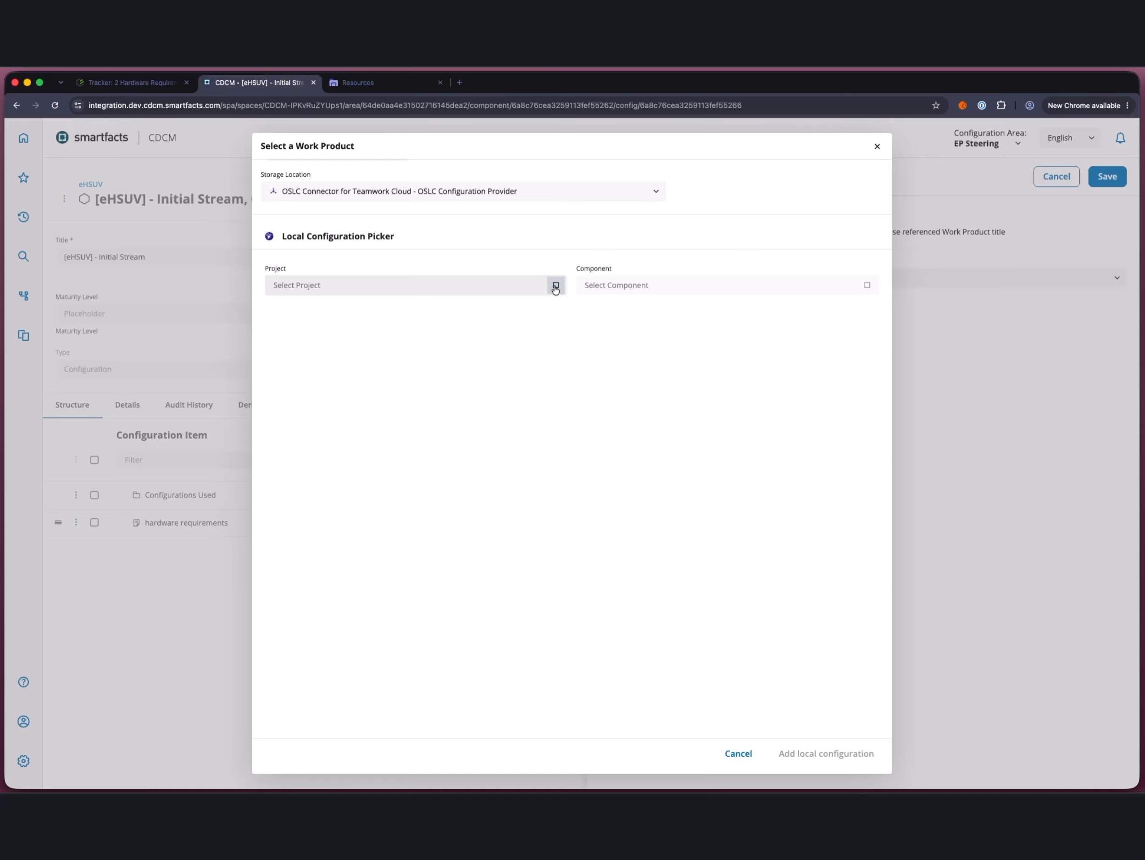
left_click(555, 284)
scroll(401, 385, "down", 1)
left_click(393, 388)
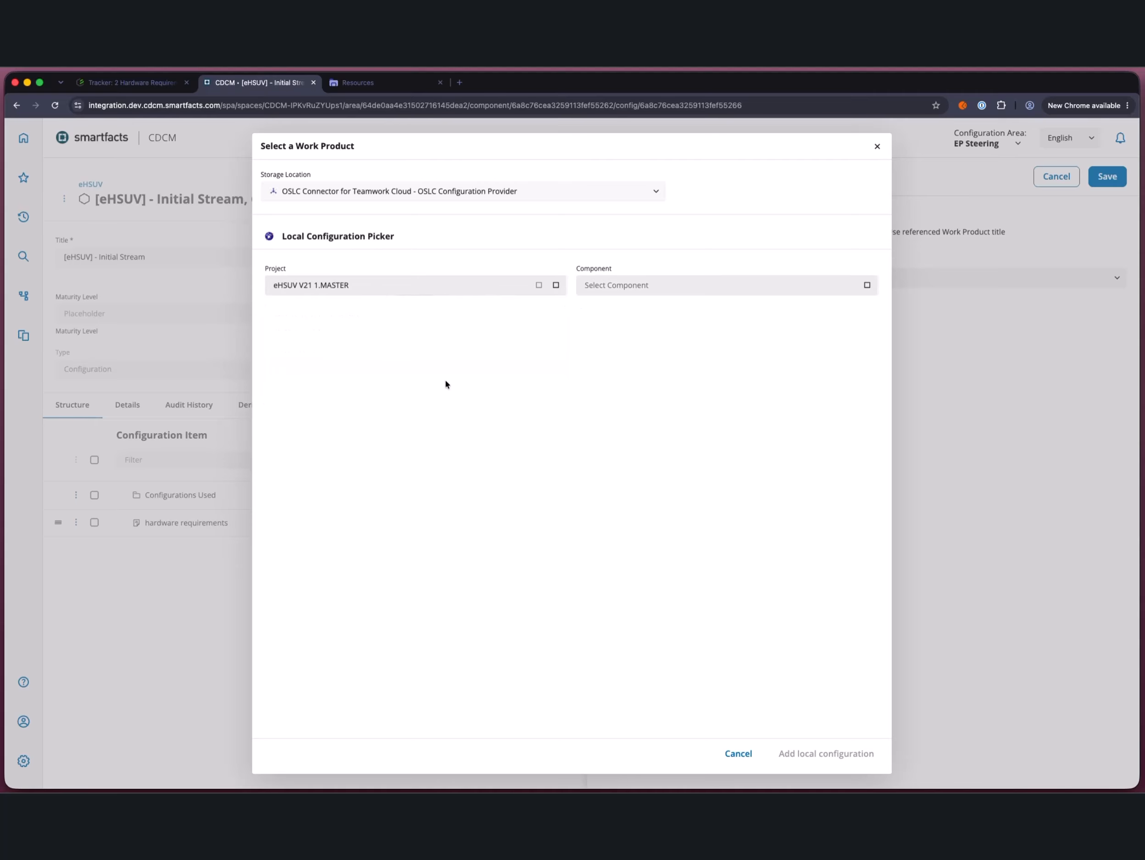
left_click(866, 285)
left_click(714, 308)
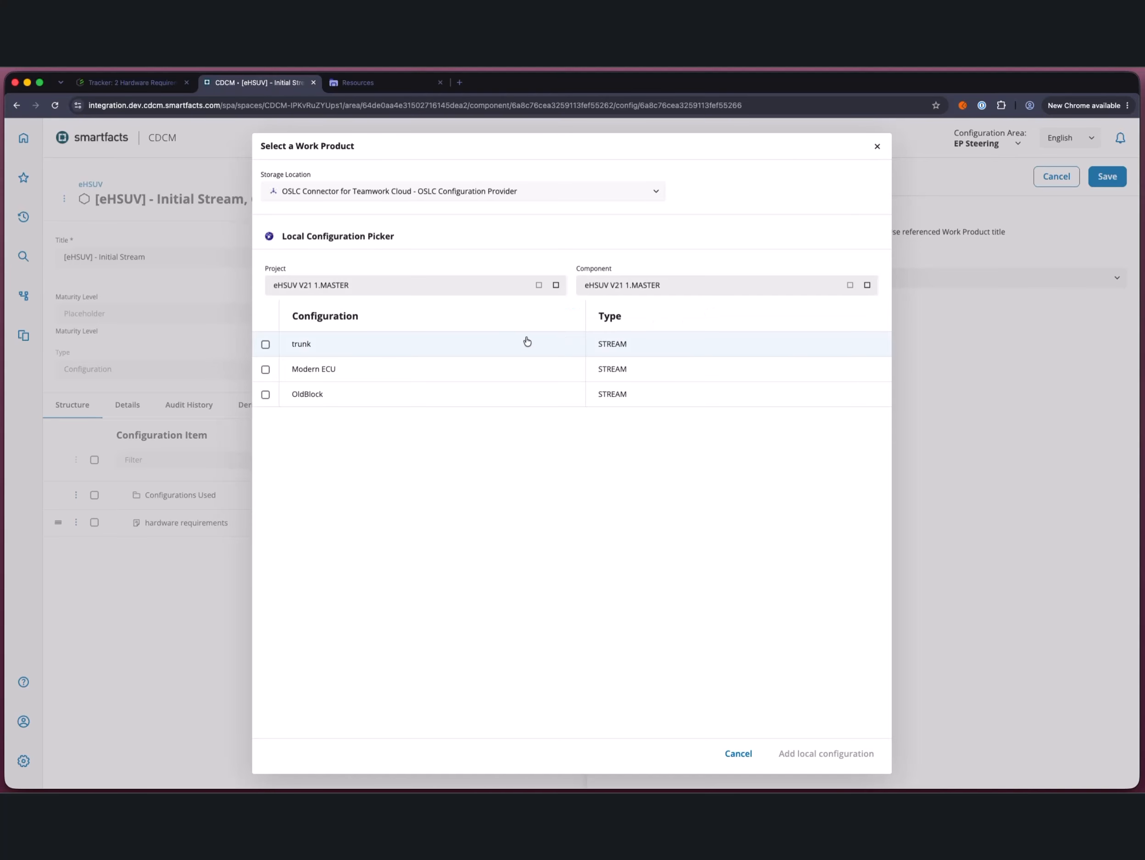
left_click(396, 349)
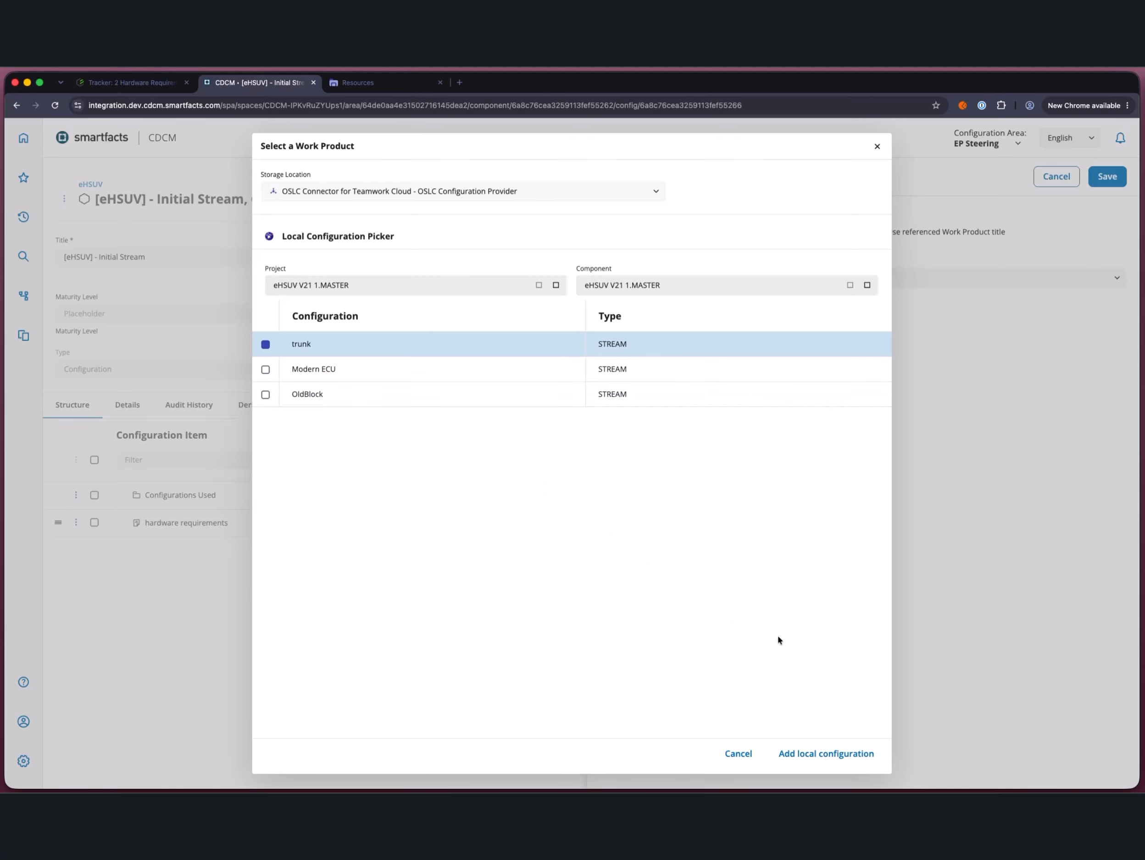
left_click(828, 754)
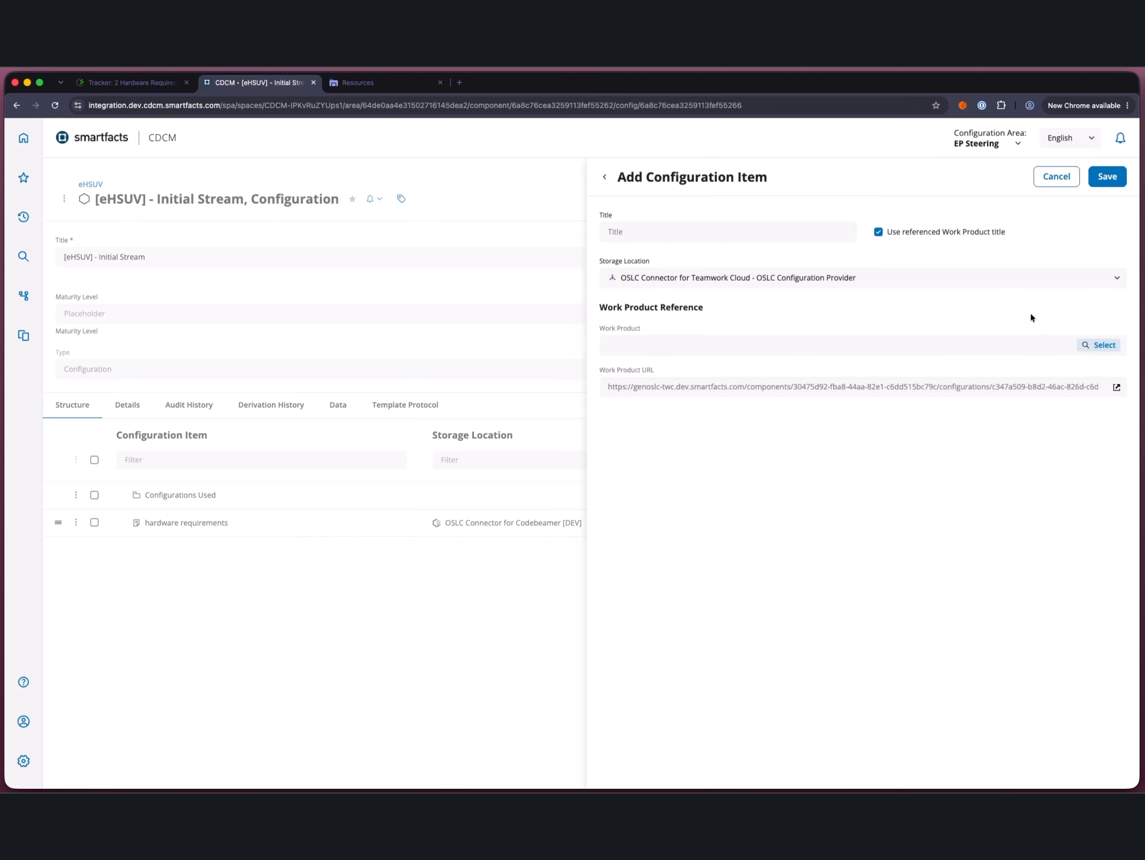
Step: Give the Teamwork Cloud configuration item the custom title "eHSUV" instead of the referenced title and save it
left_click(879, 232)
type("eHSUV")
left_click(1118, 177)
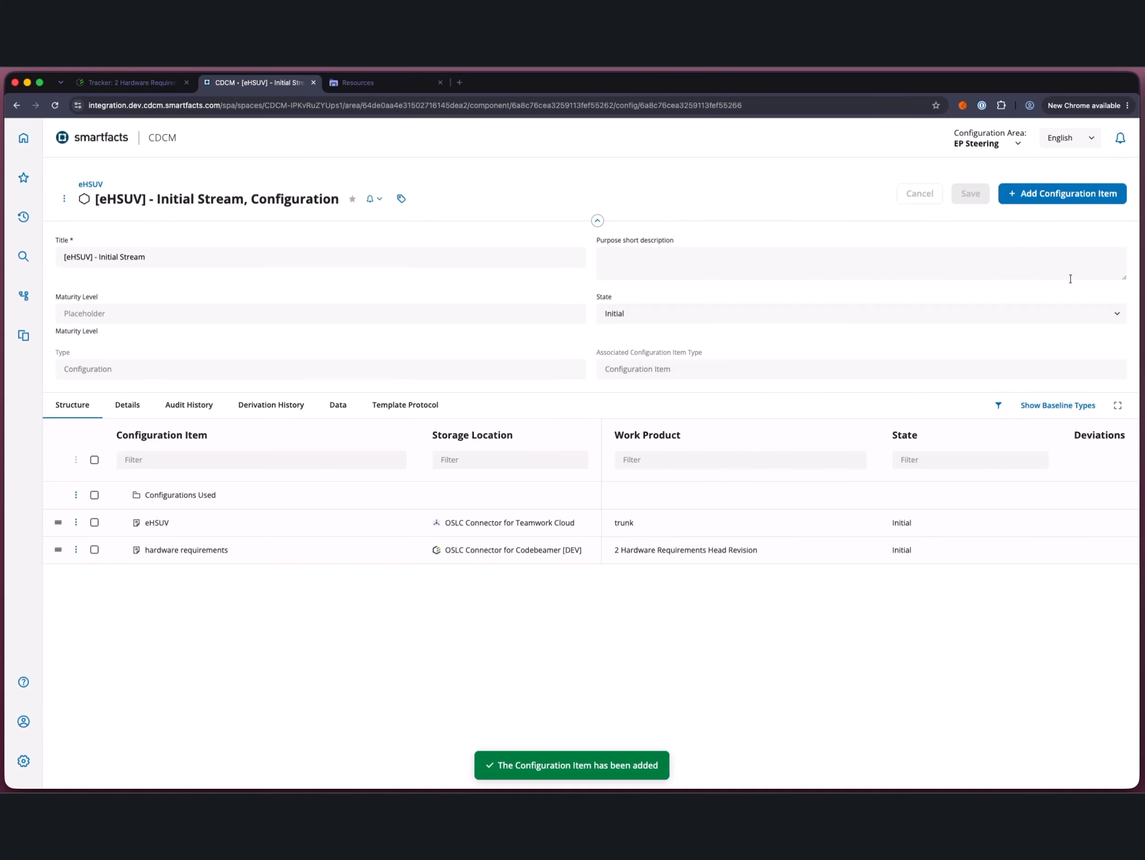
Step: Switch to Cameo Systems Modeler and set the Smartfacts global configuration to the eHSUV unit's [eHSUV] - Initial Stream
key("super+Tab")
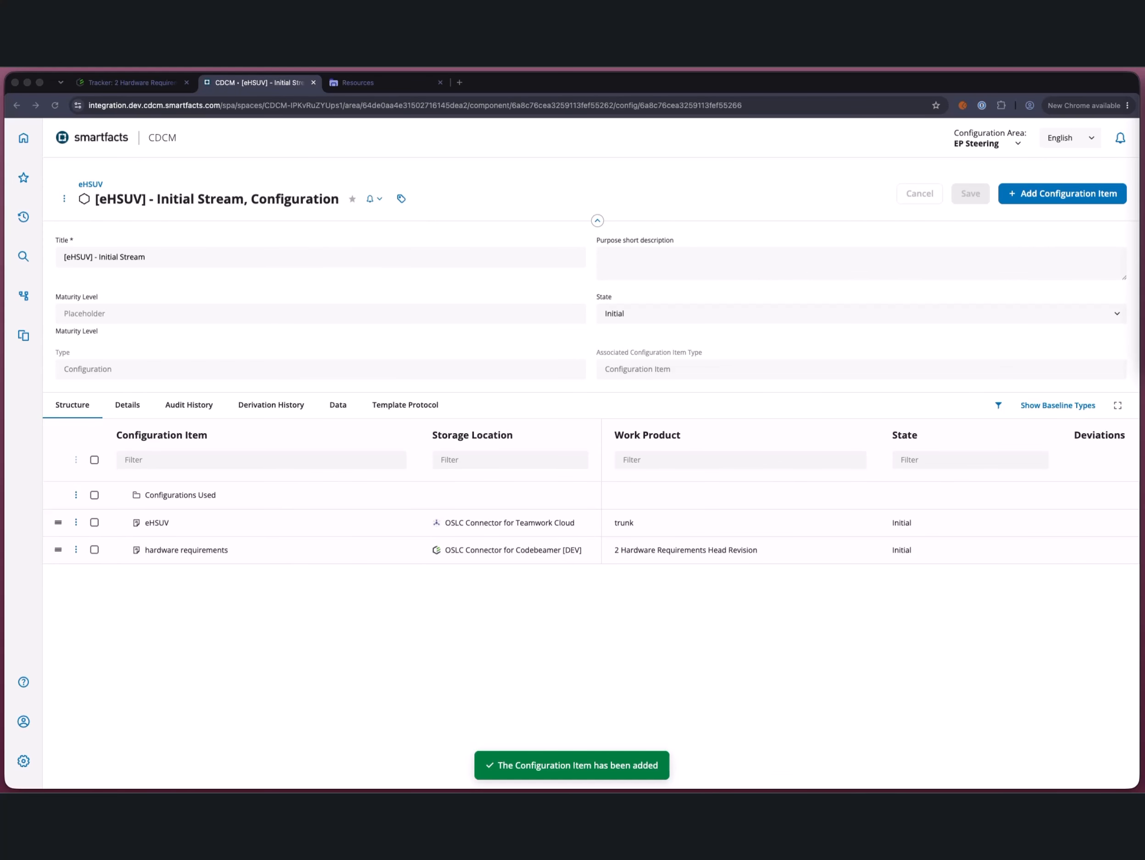
left_click(1010, 804)
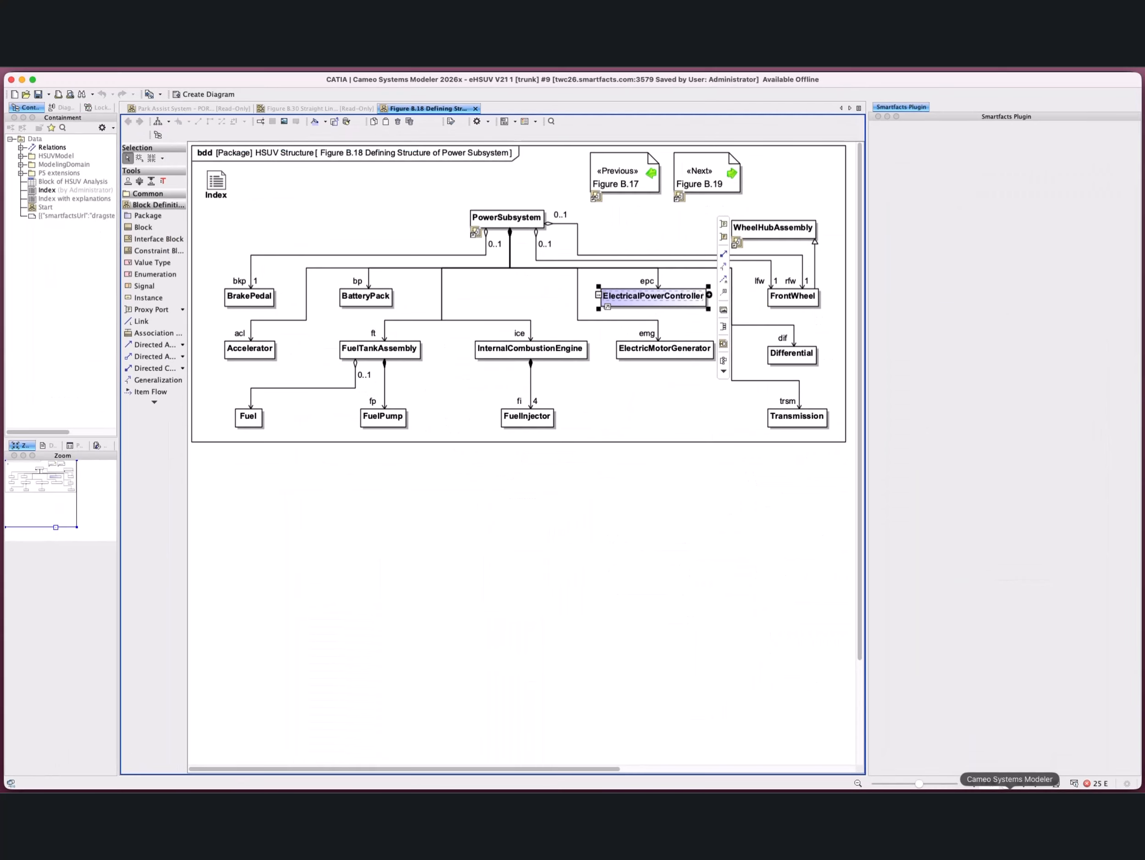
left_click(727, 472)
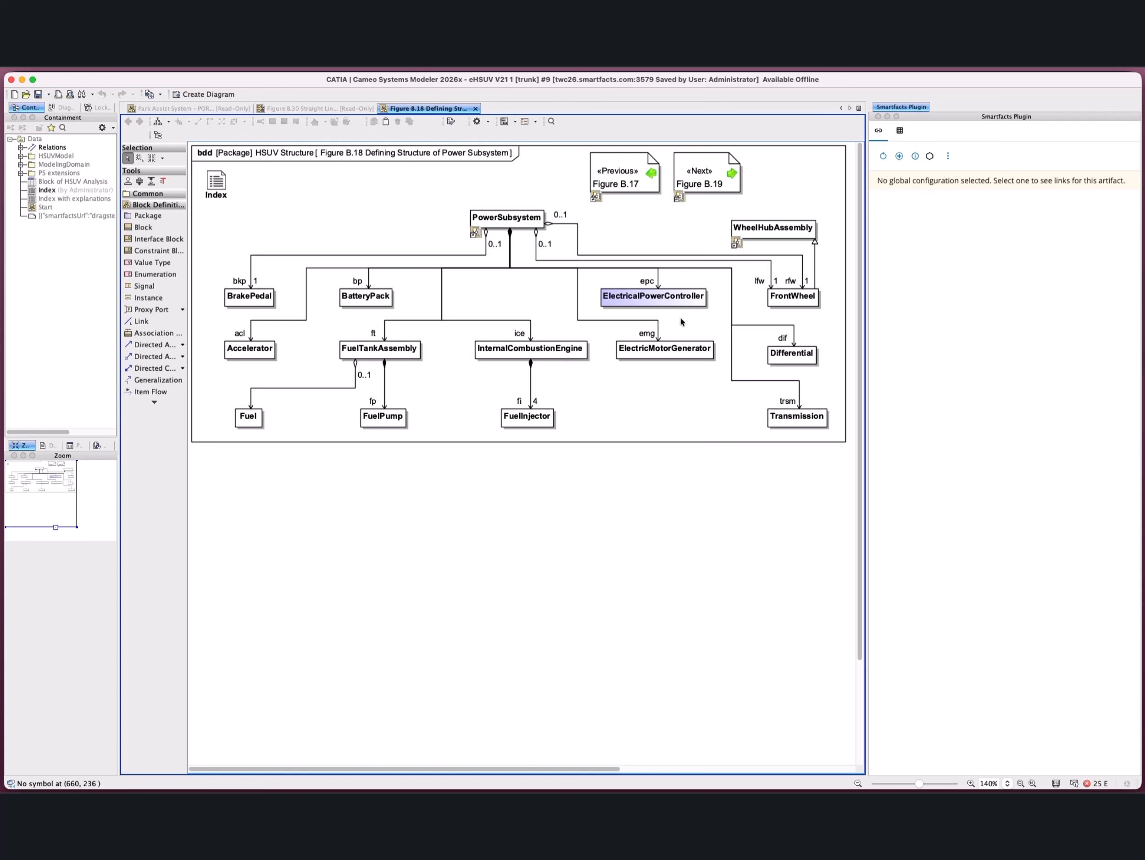
left_click(929, 156)
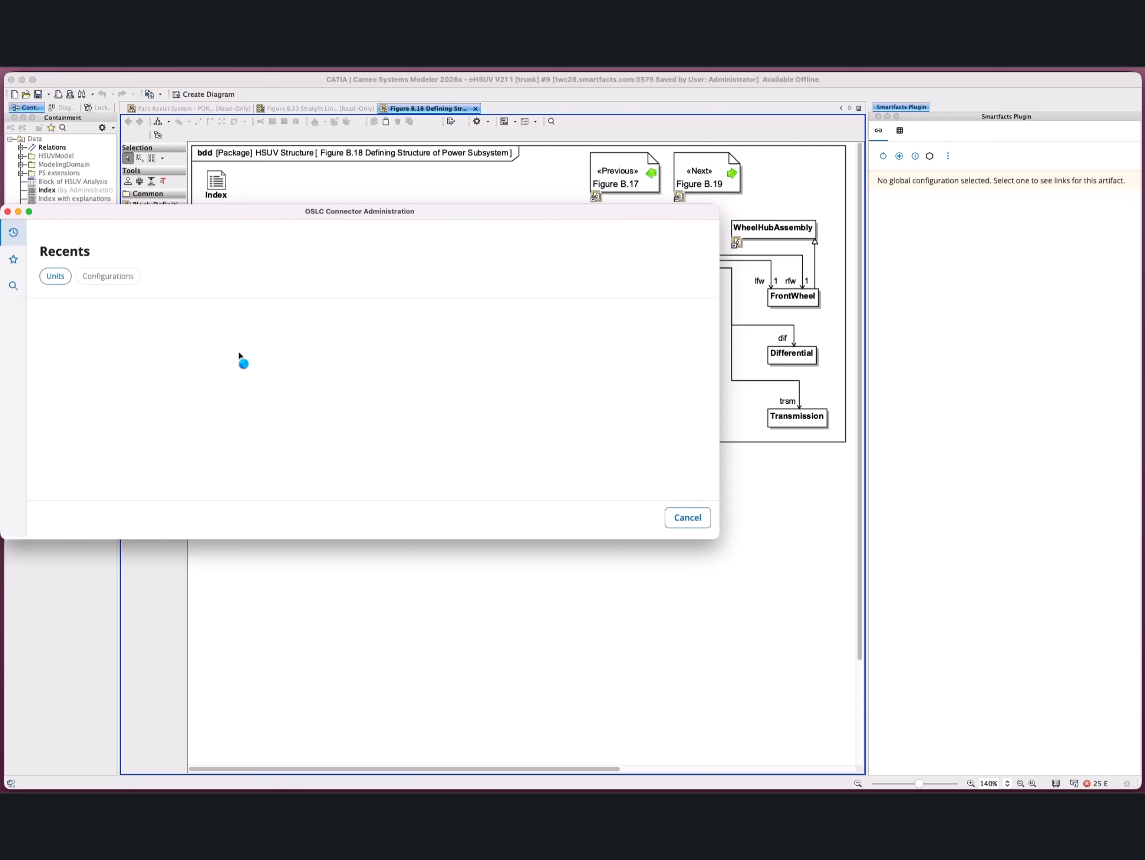
left_click(222, 339)
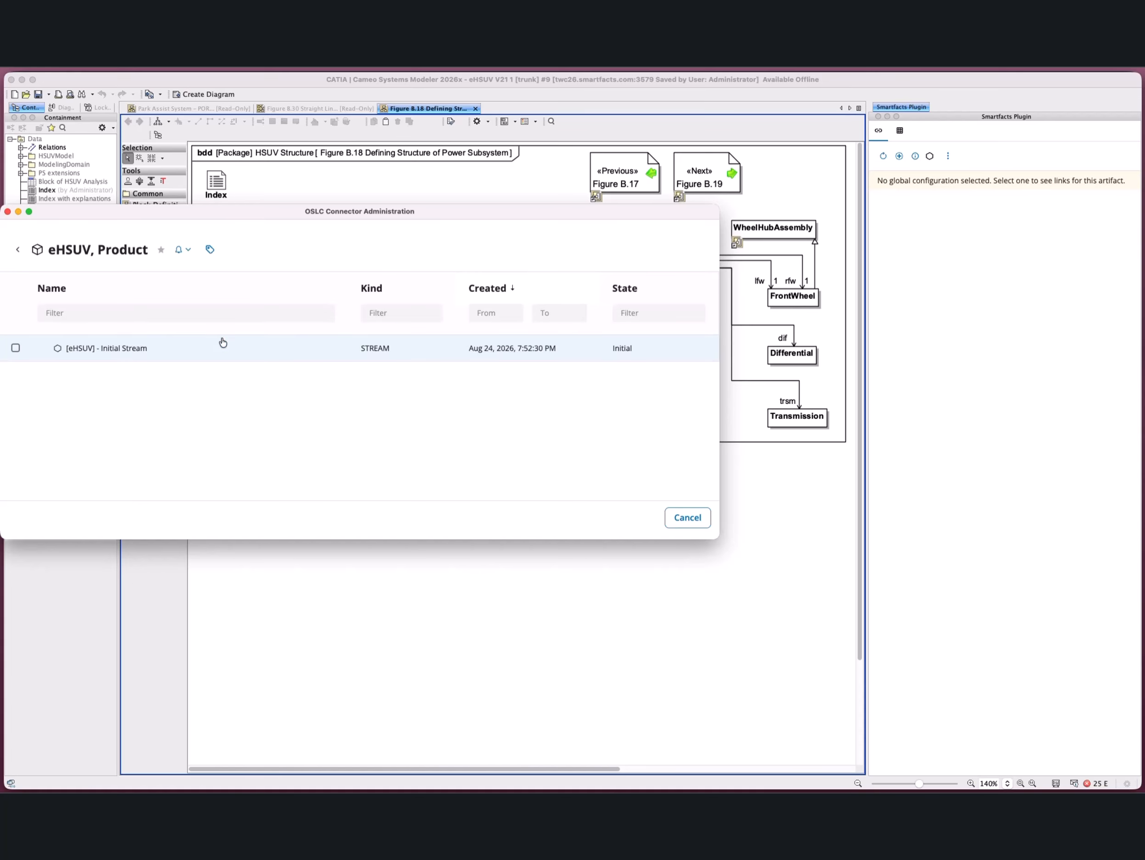
left_click(222, 344)
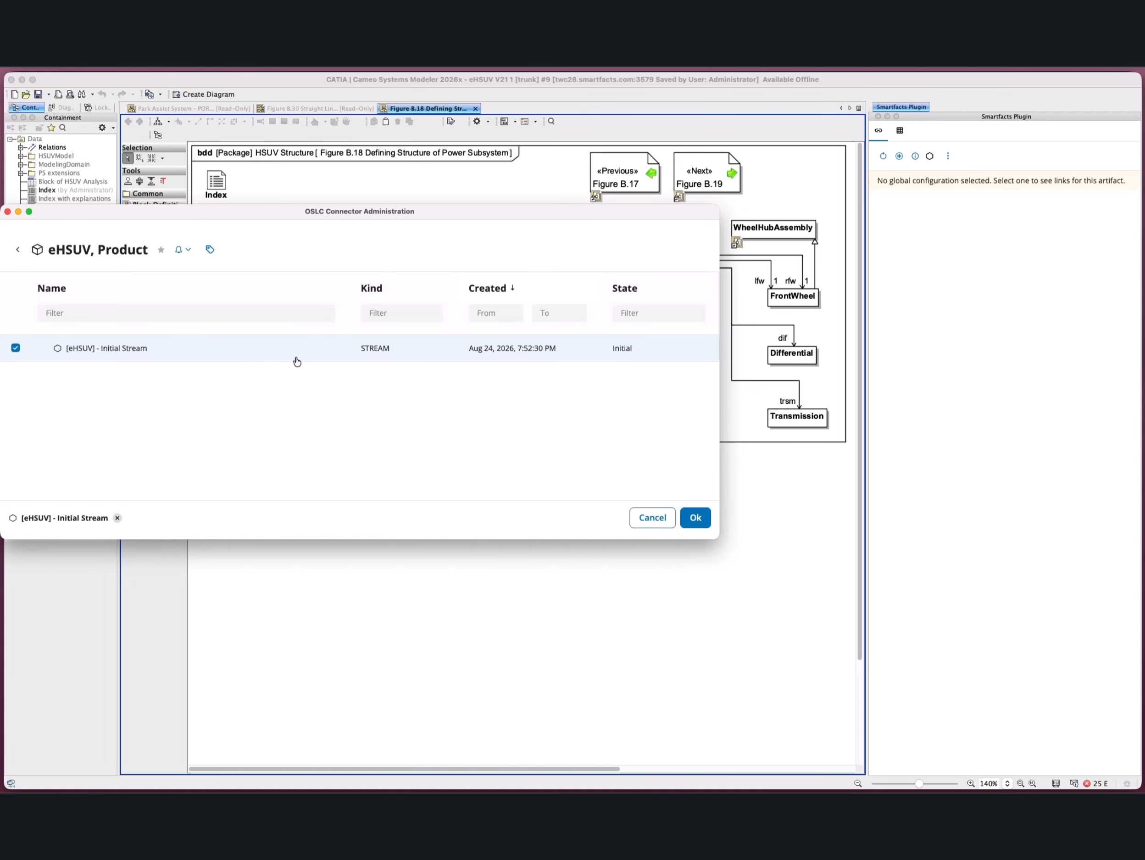
left_click(696, 517)
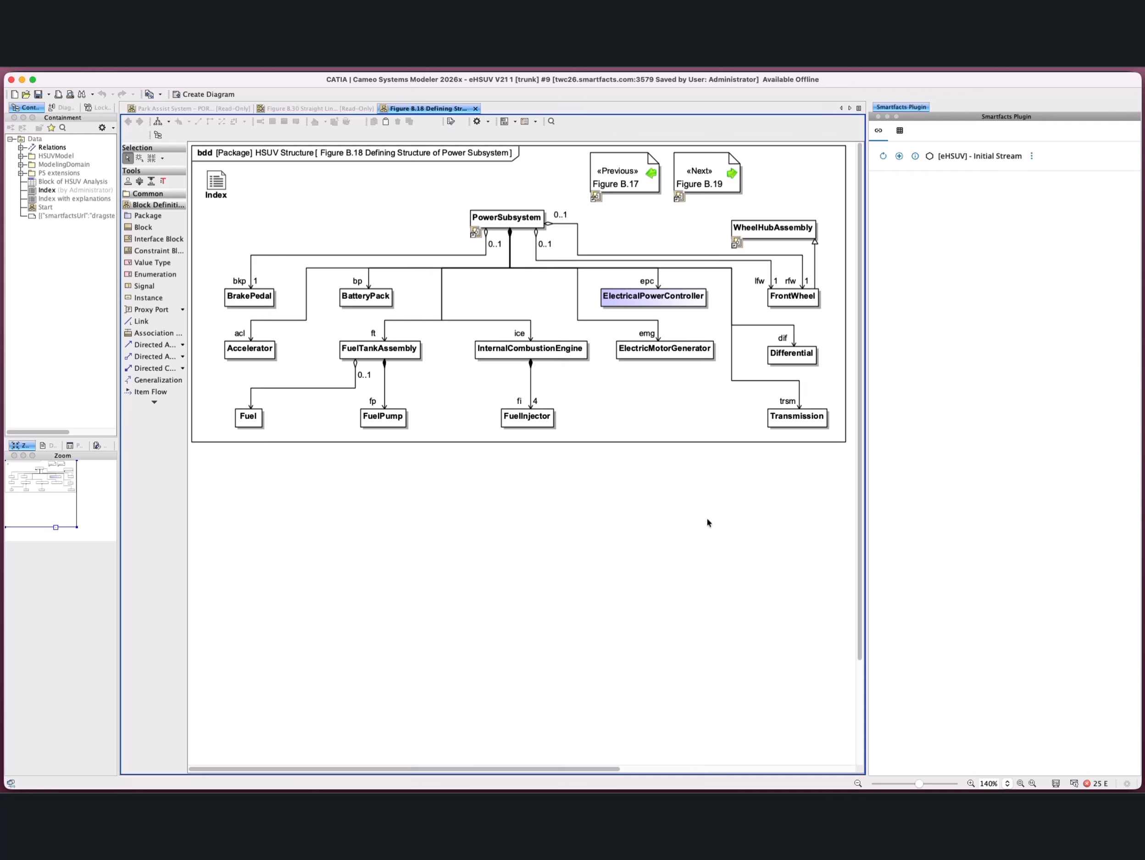
Step: Link the ElectricalPowerController block to requirement 1212 CPU in the 2 Hardware Requirements tracker as Derives from Requirement
left_click(677, 301)
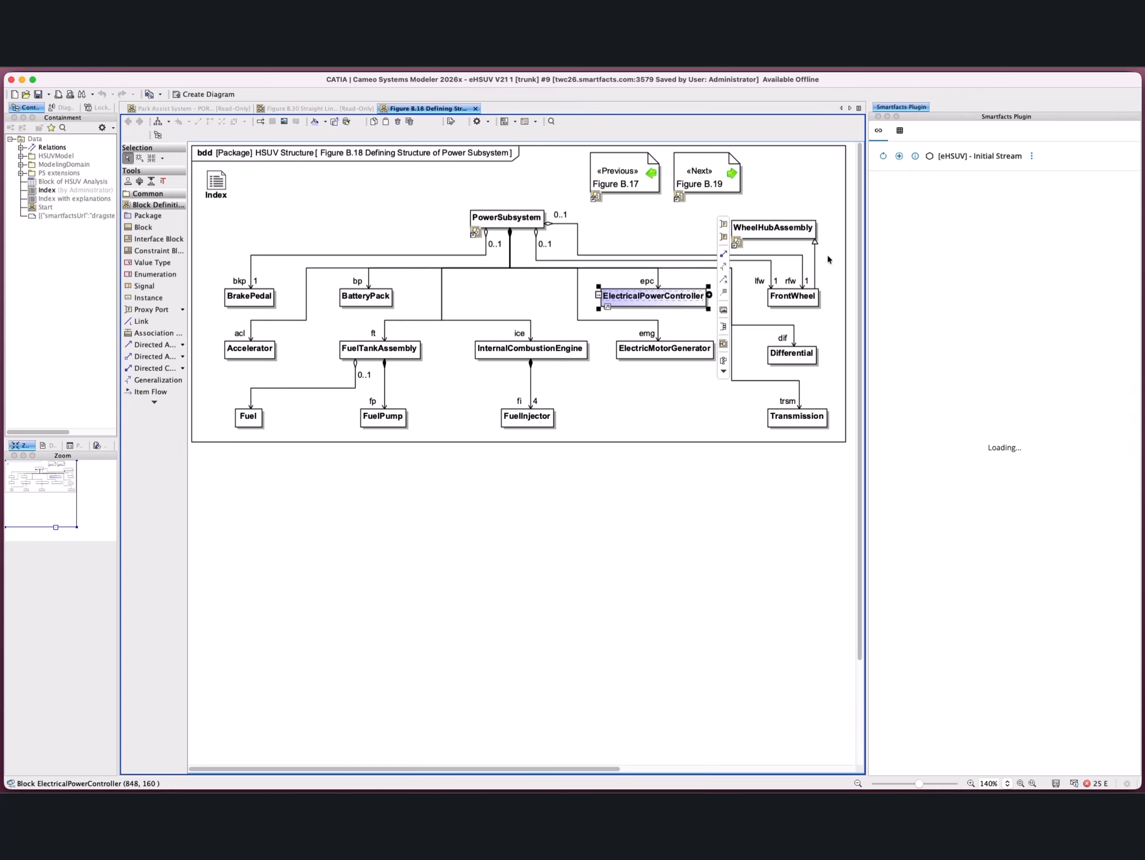
left_click(899, 155)
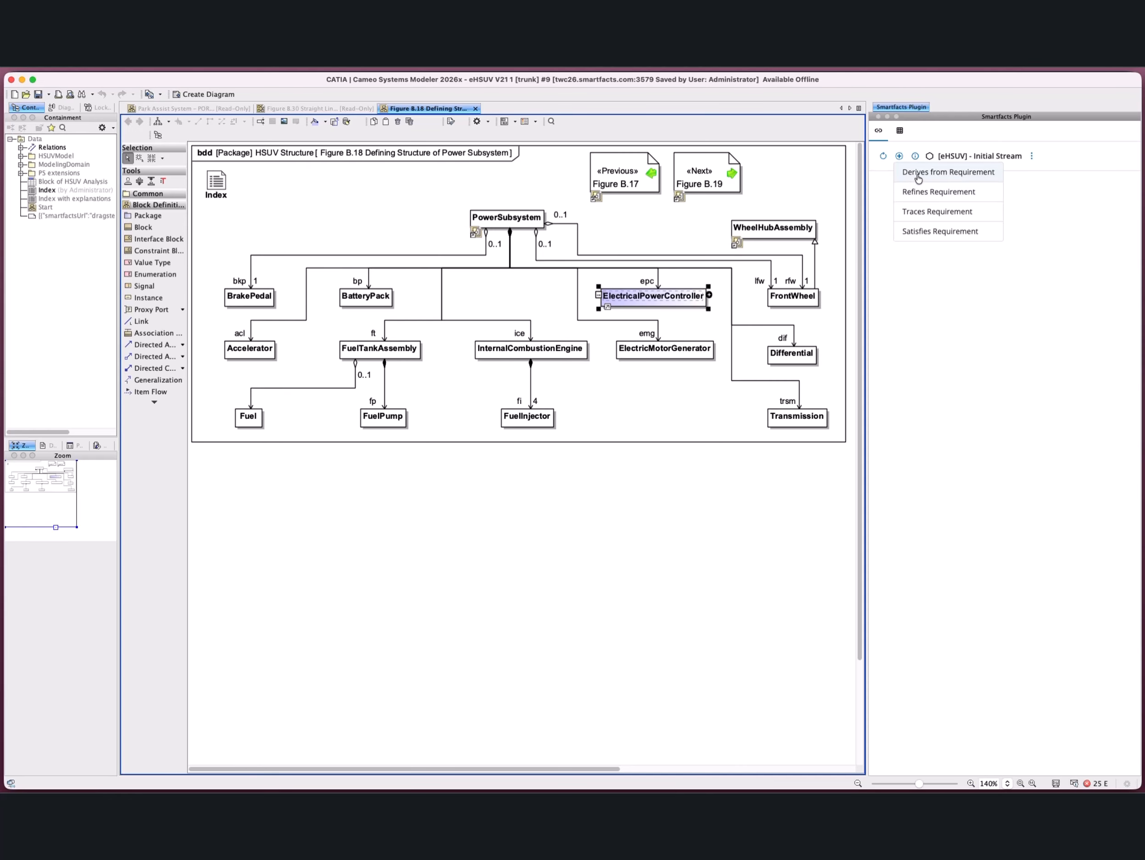
left_click(919, 173)
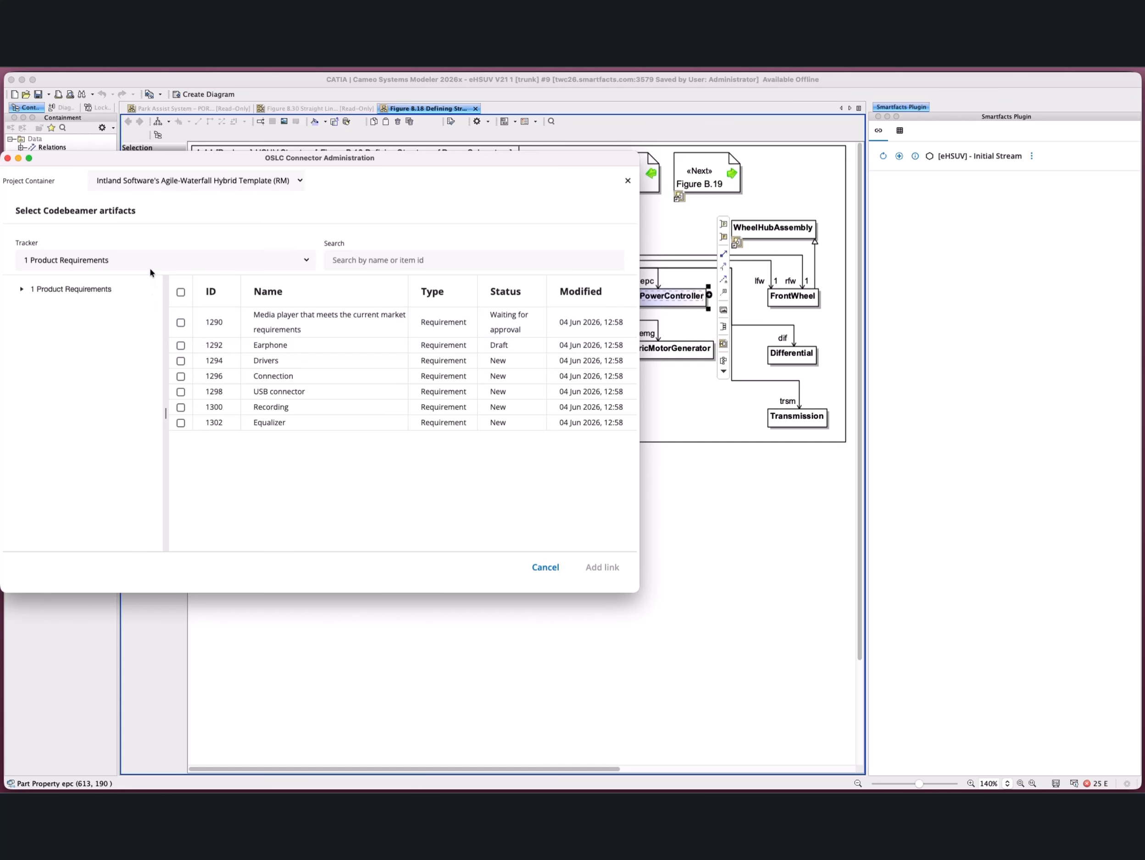
left_click(150, 269)
left_click(135, 271)
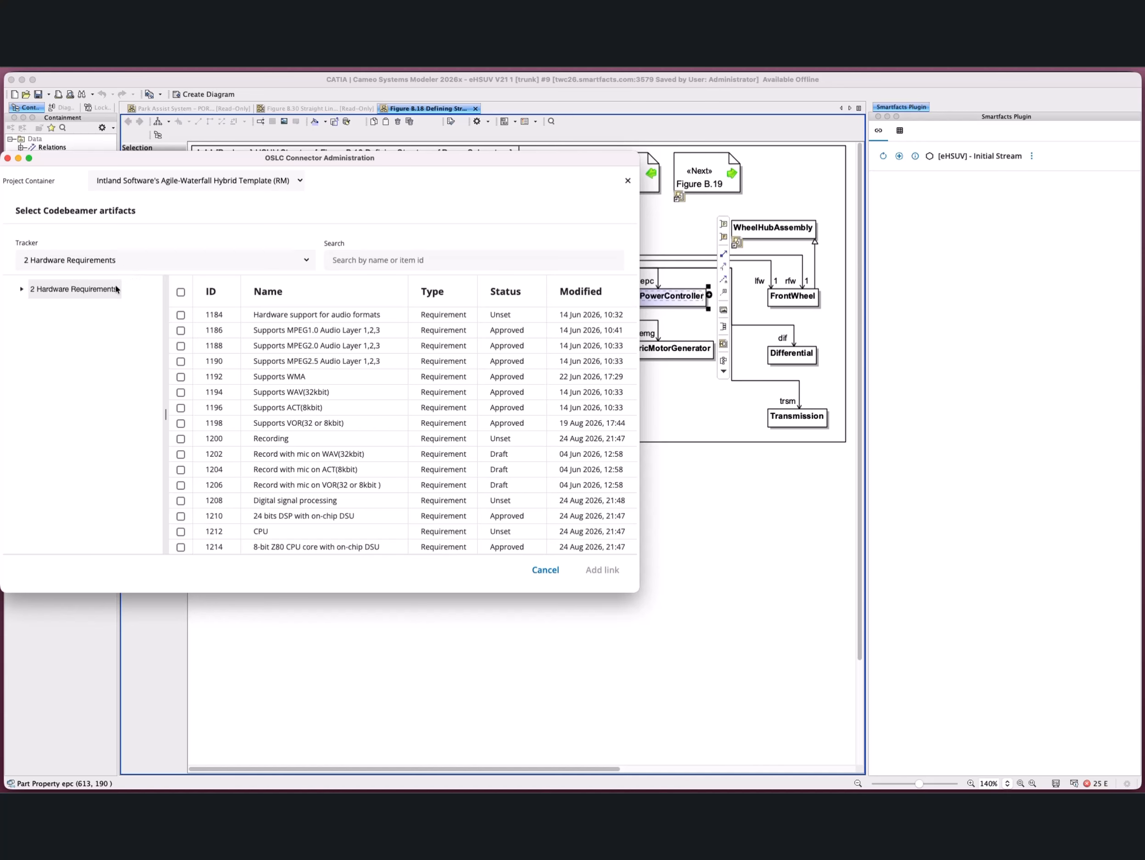
left_click(22, 289)
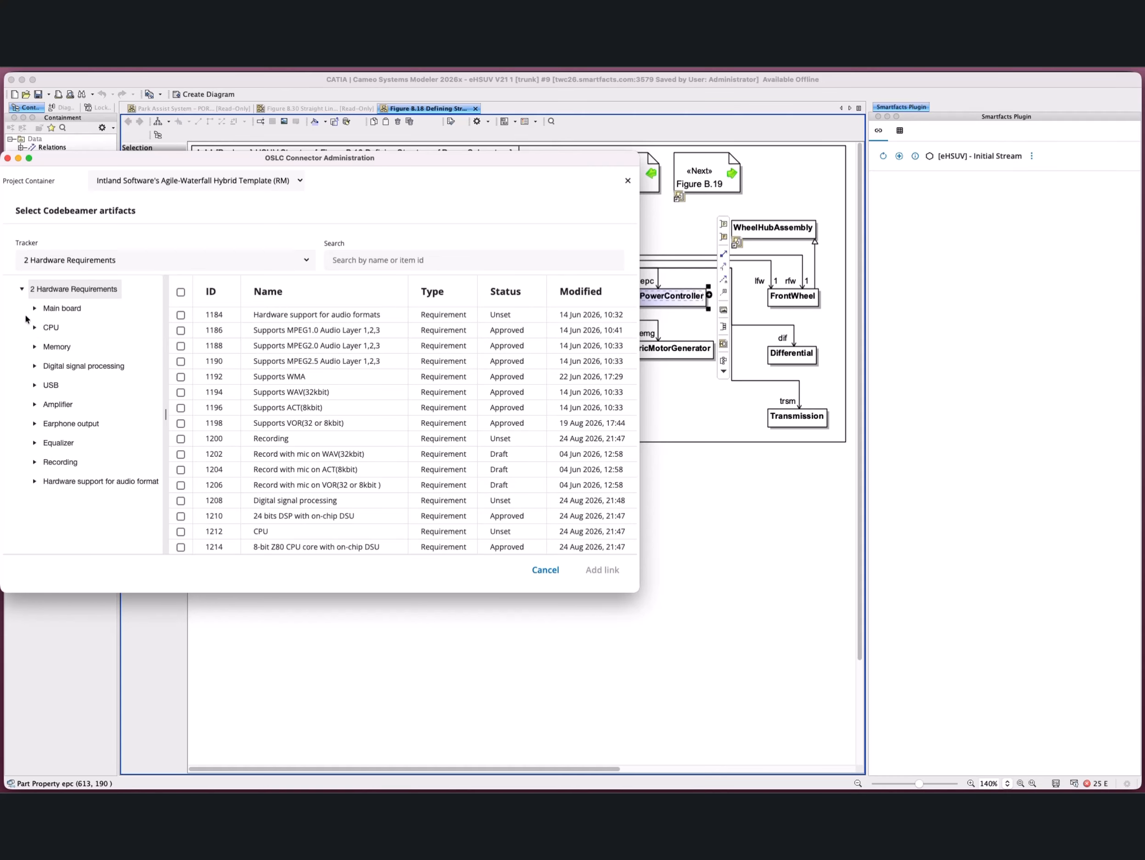
left_click(57, 328)
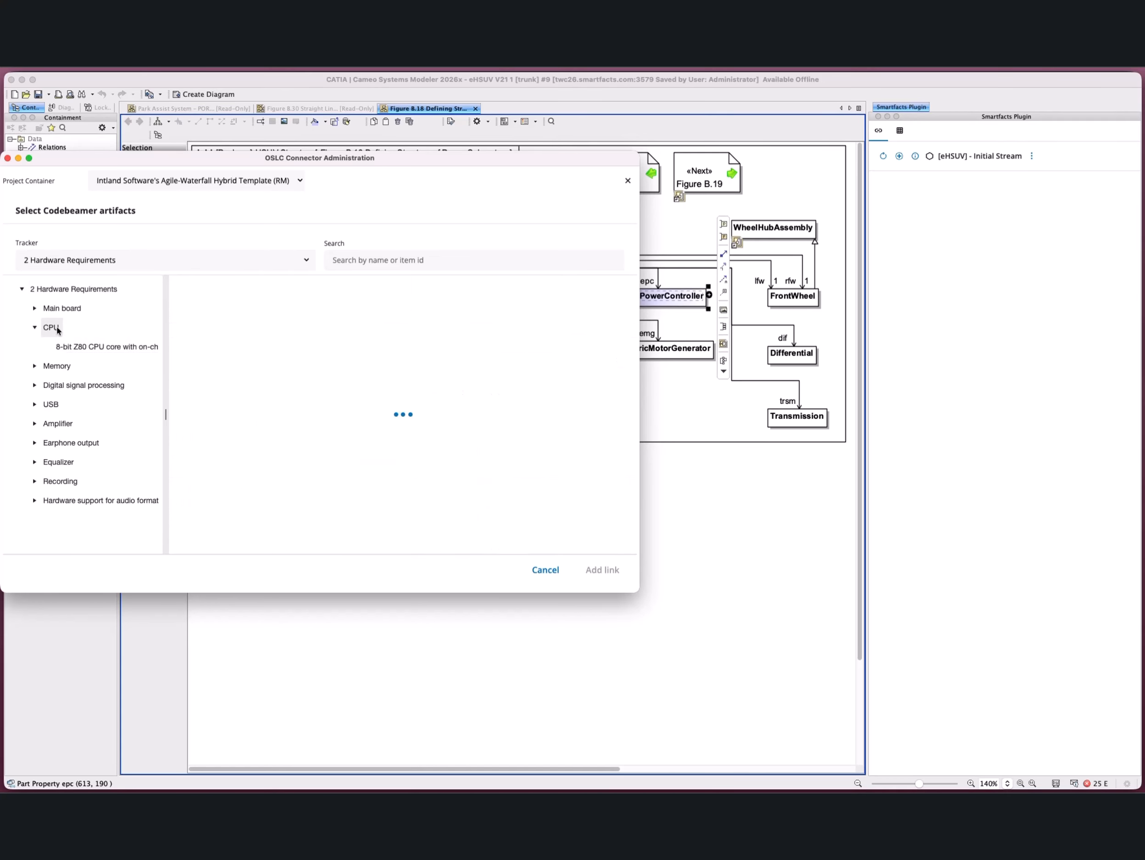
left_click(305, 316)
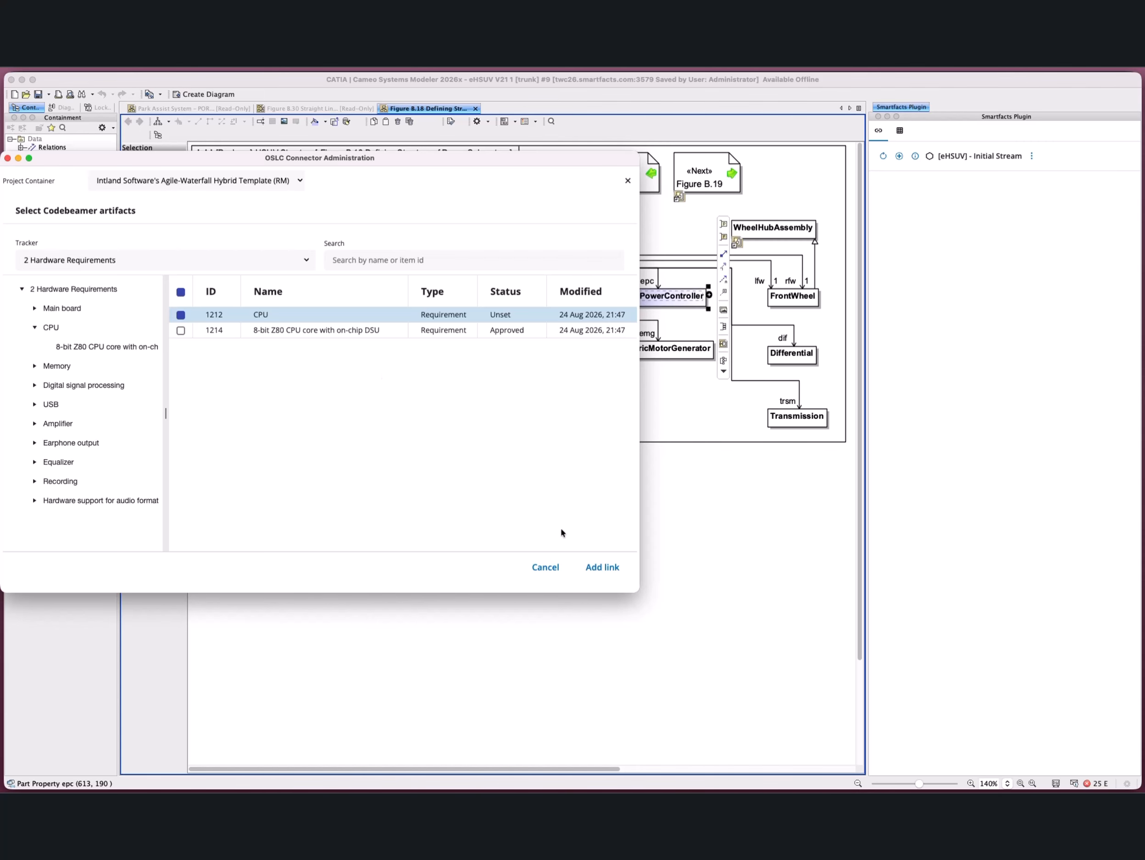
left_click(596, 566)
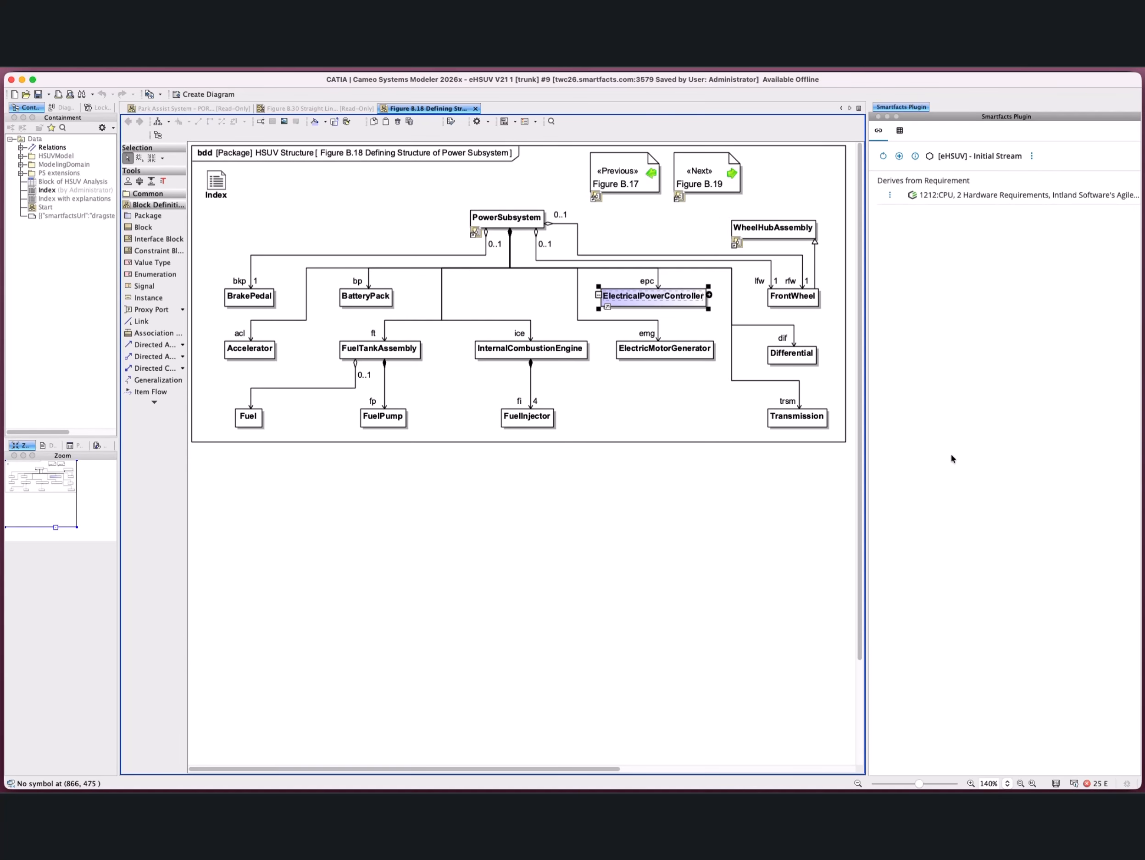
Step: Review the properties and OSLC links of the linked CPU requirement, including its tracker and modification details, and close the view
left_click(989, 195)
scroll(486, 540, "down", 1)
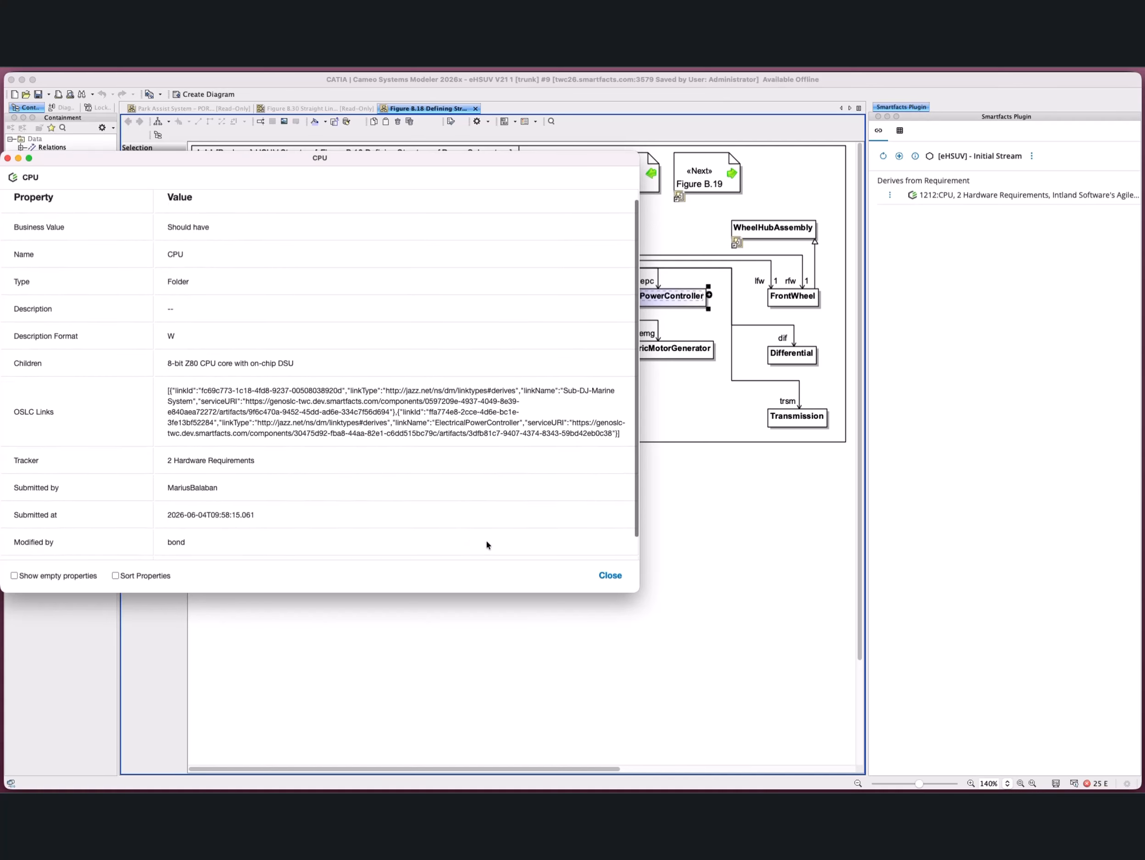
scroll(494, 538, "down", 1)
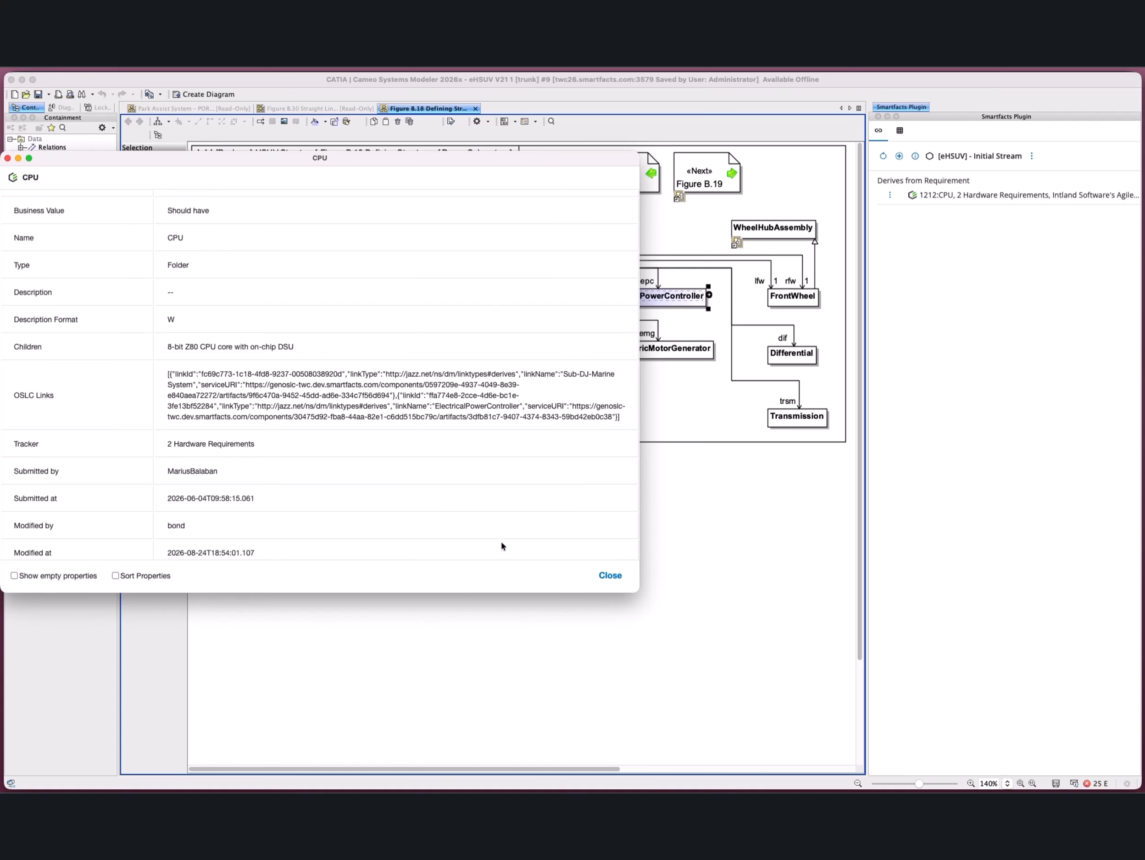
left_click(608, 575)
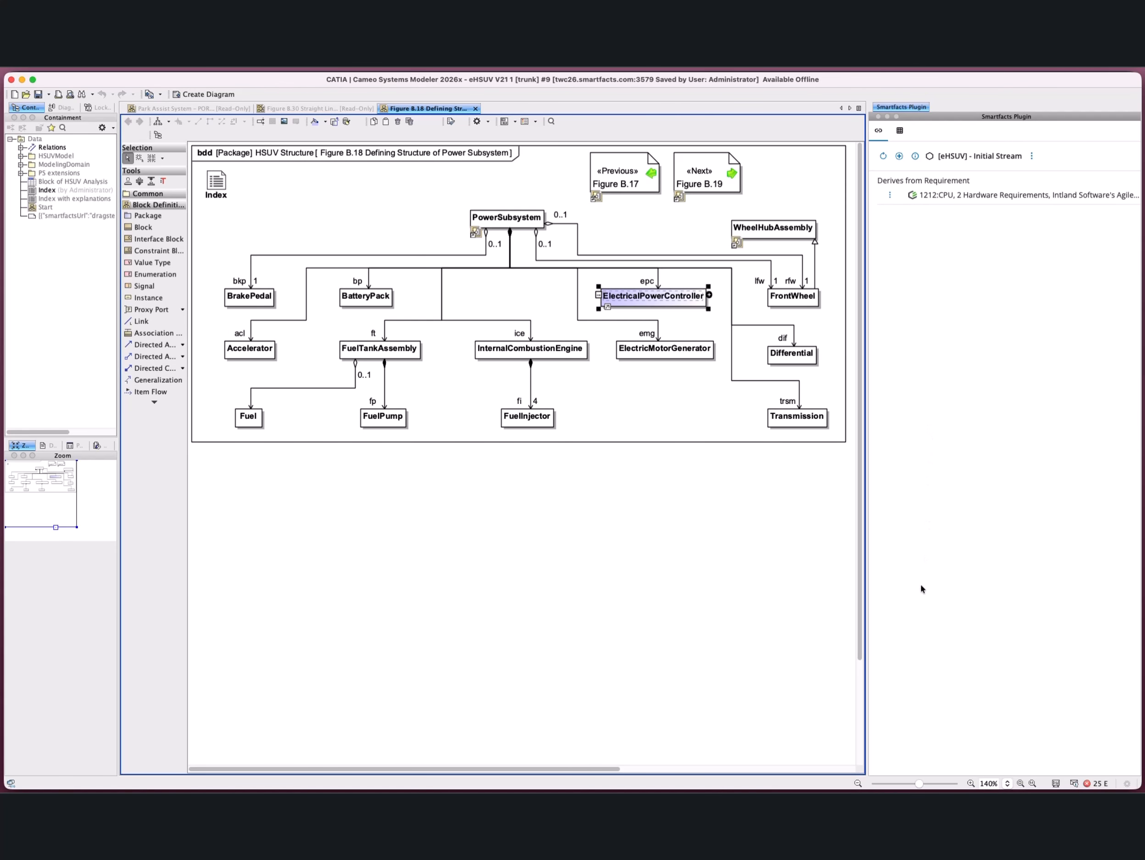
Step: Switch to Codebeamer's 2 Hardware Requirements tracker in Chrome and set the global configuration to the eHSUV unit's [eHSUV] - Initial Stream
left_click(911, 775)
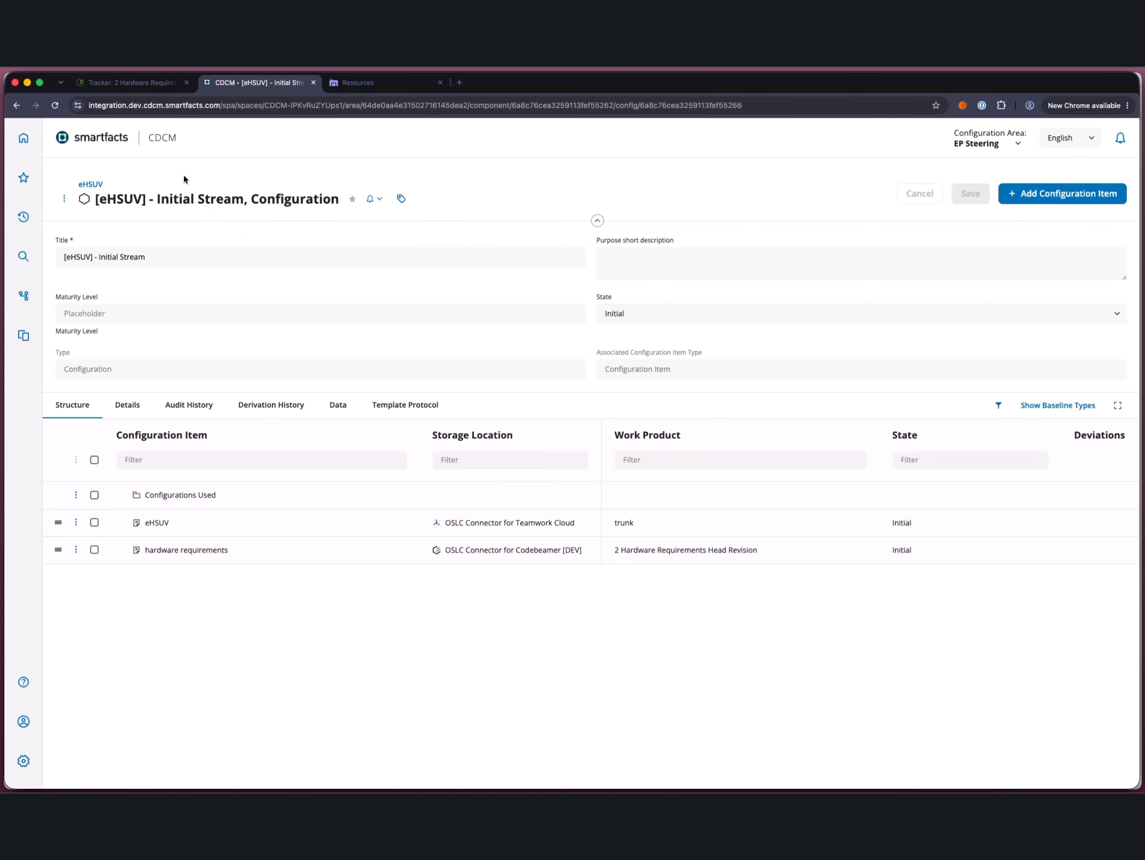
left_click(132, 83)
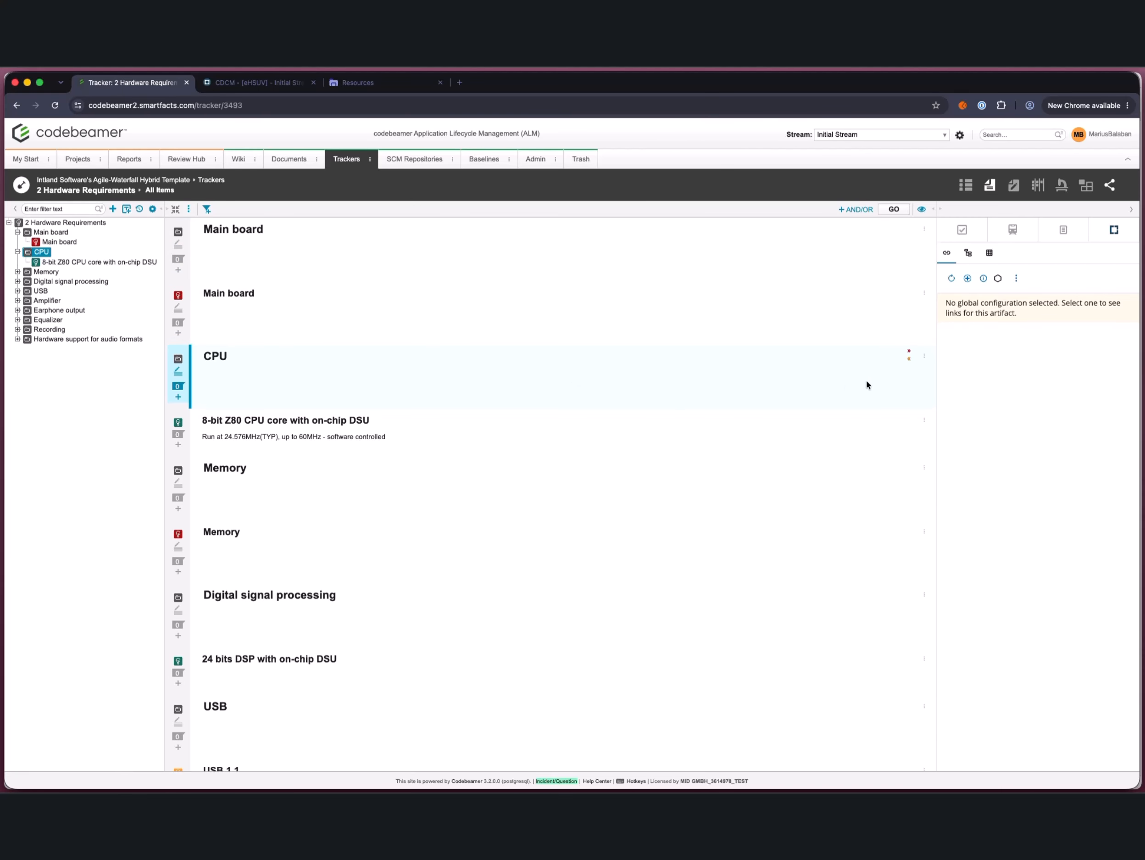
left_click(998, 279)
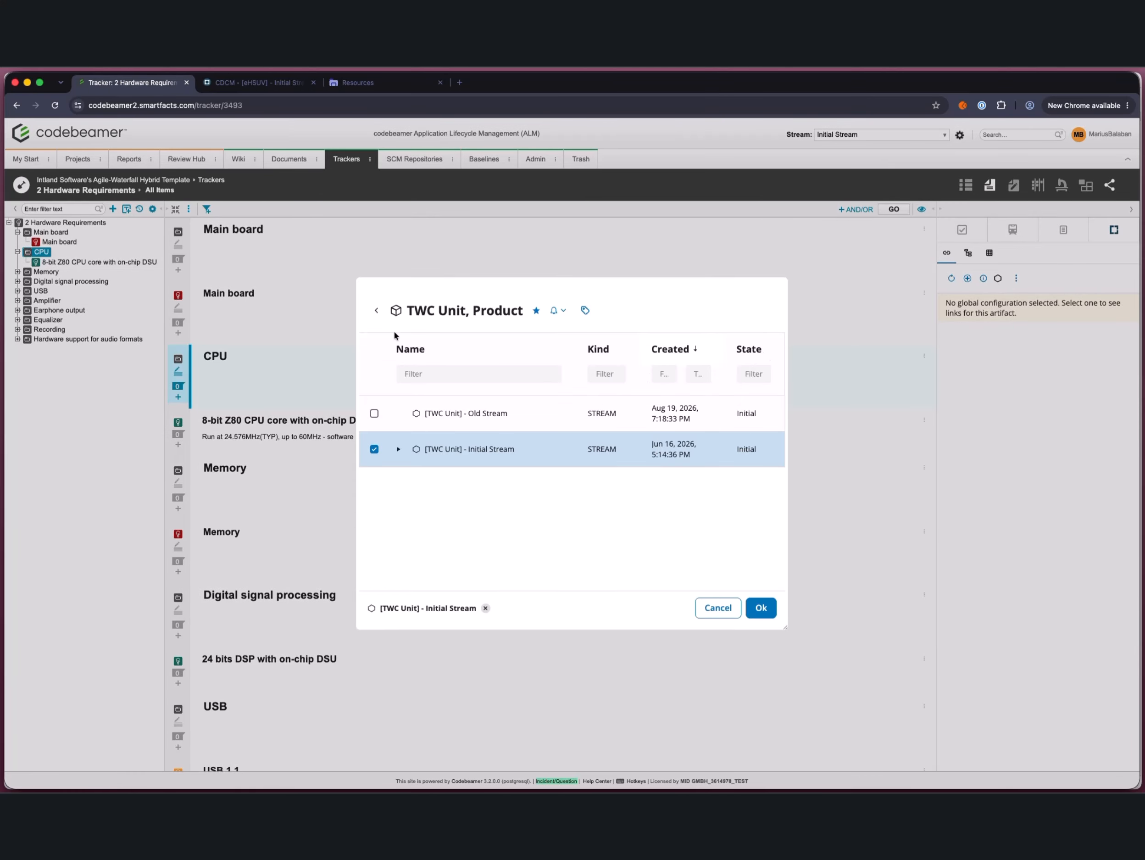
left_click(376, 311)
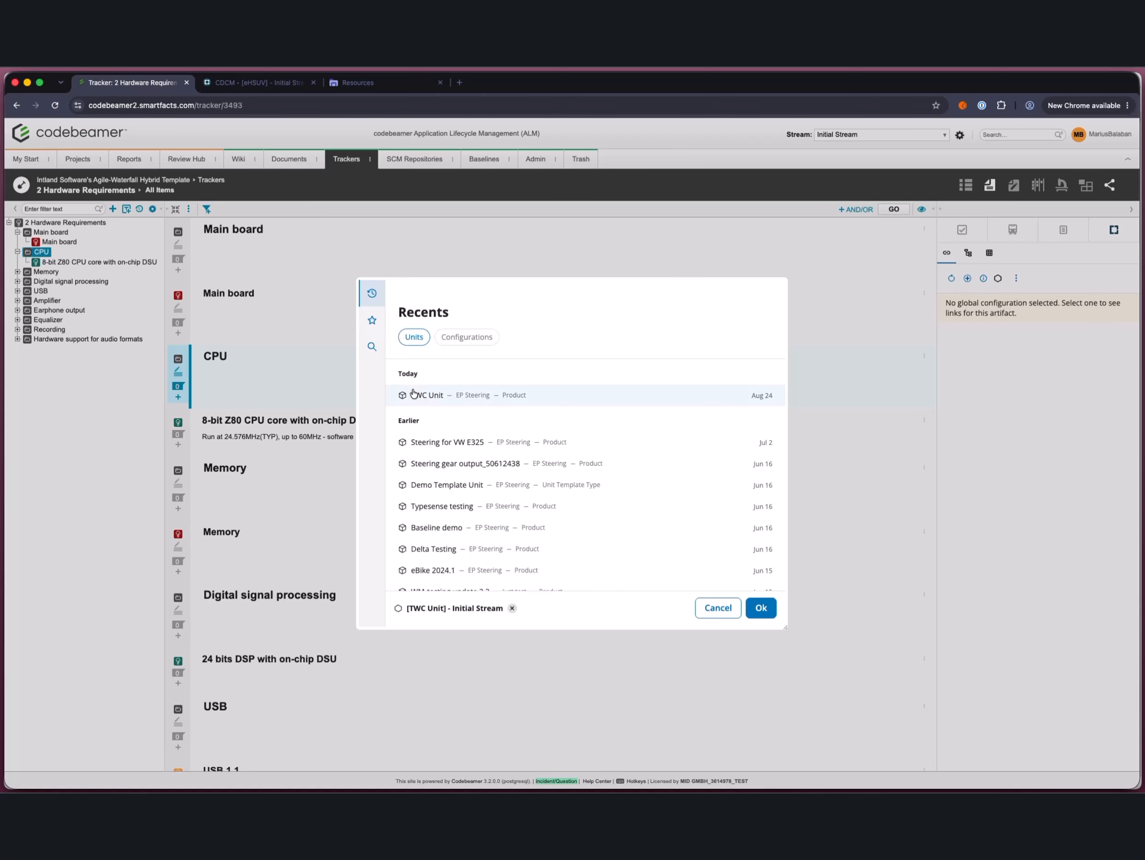
left_click(372, 345)
left_click(437, 463)
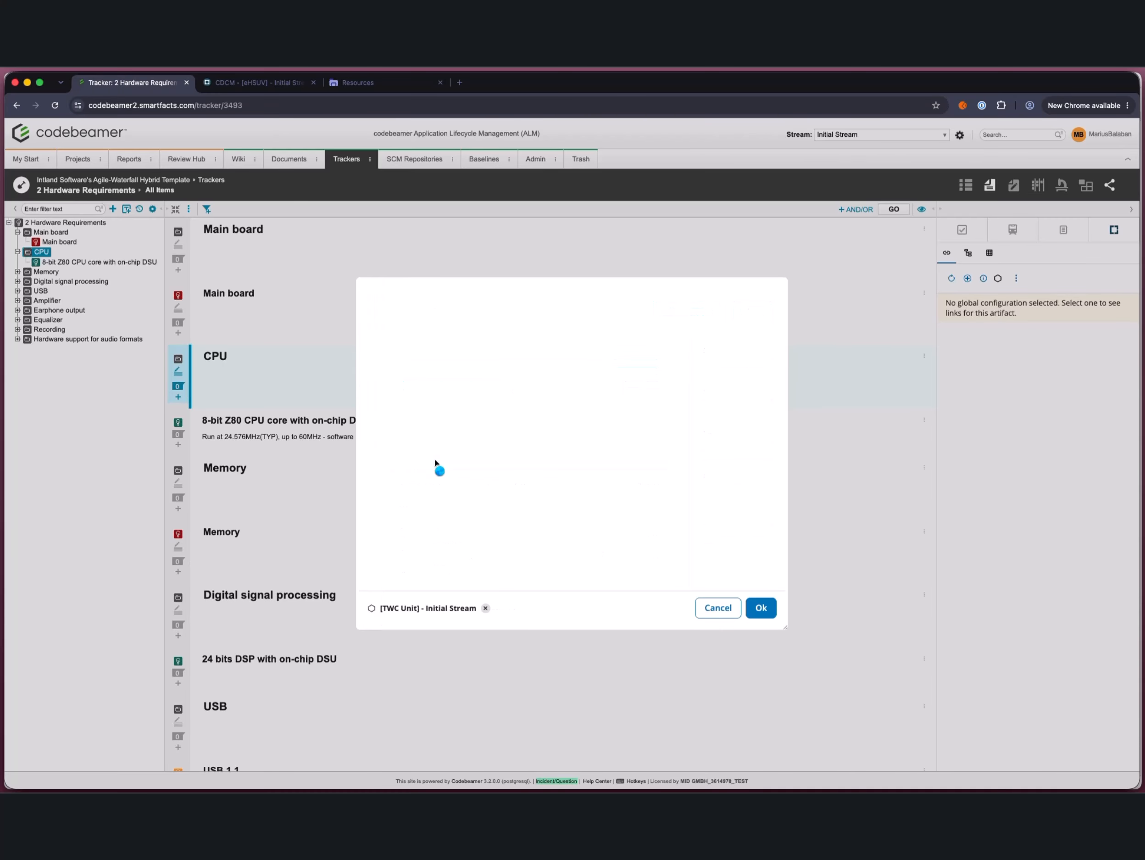
left_click(498, 417)
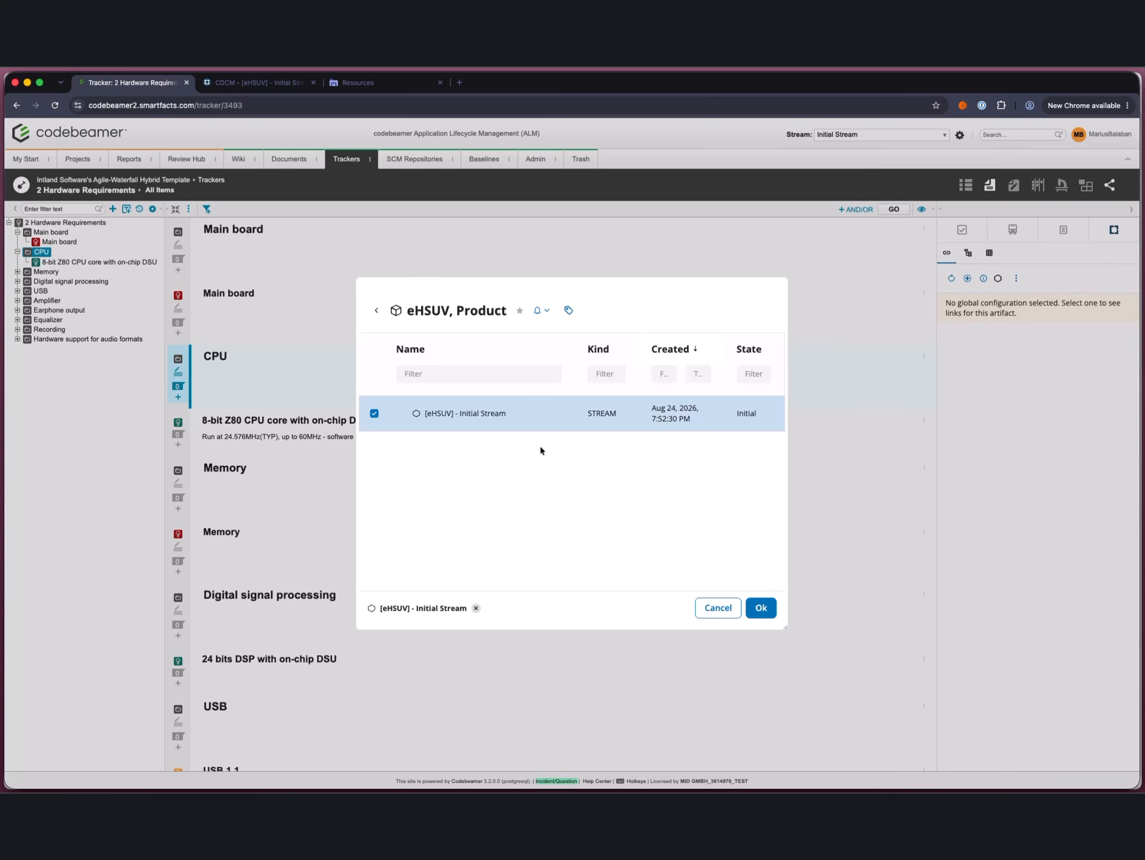
left_click(761, 608)
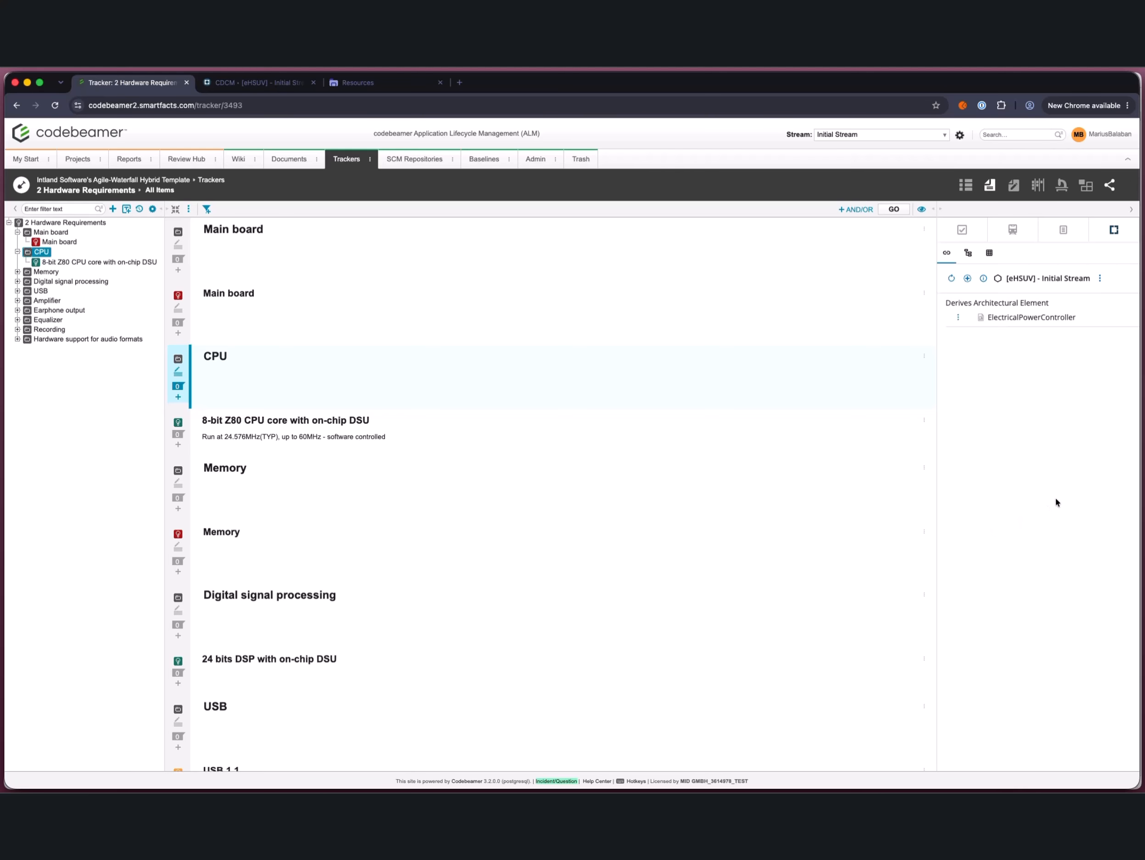
Step: Compare the links of the 8-bit Z80 CPU core and CPU items, inspect the linked ElectricalPowerController element's details and close them
left_click(653, 428)
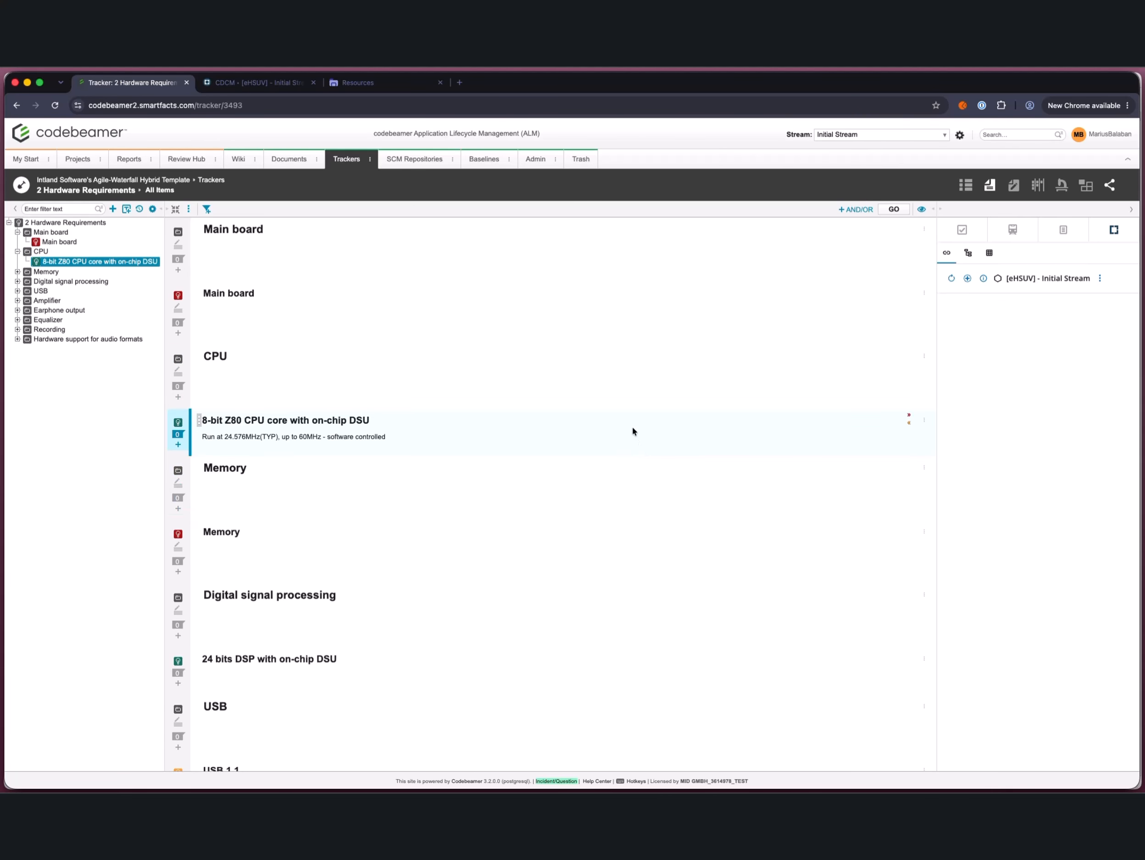
left_click(622, 389)
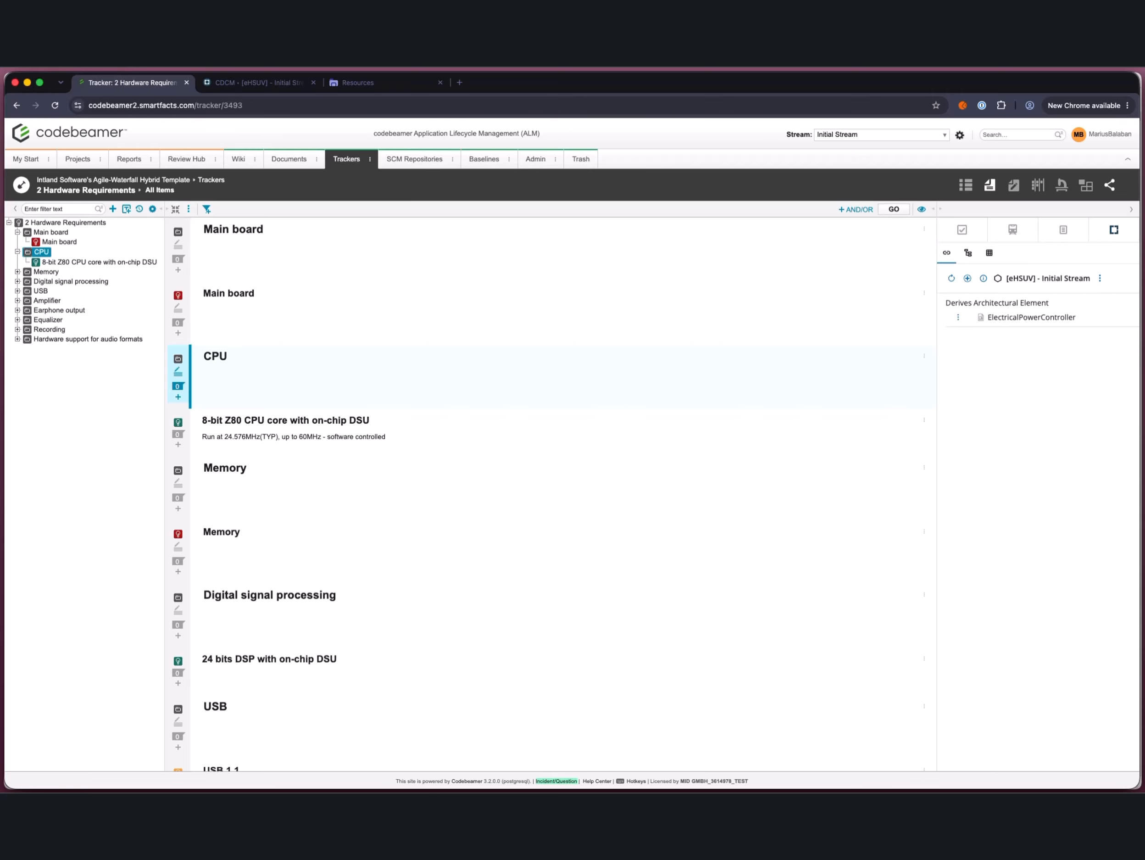
left_click(959, 318)
left_click(981, 352)
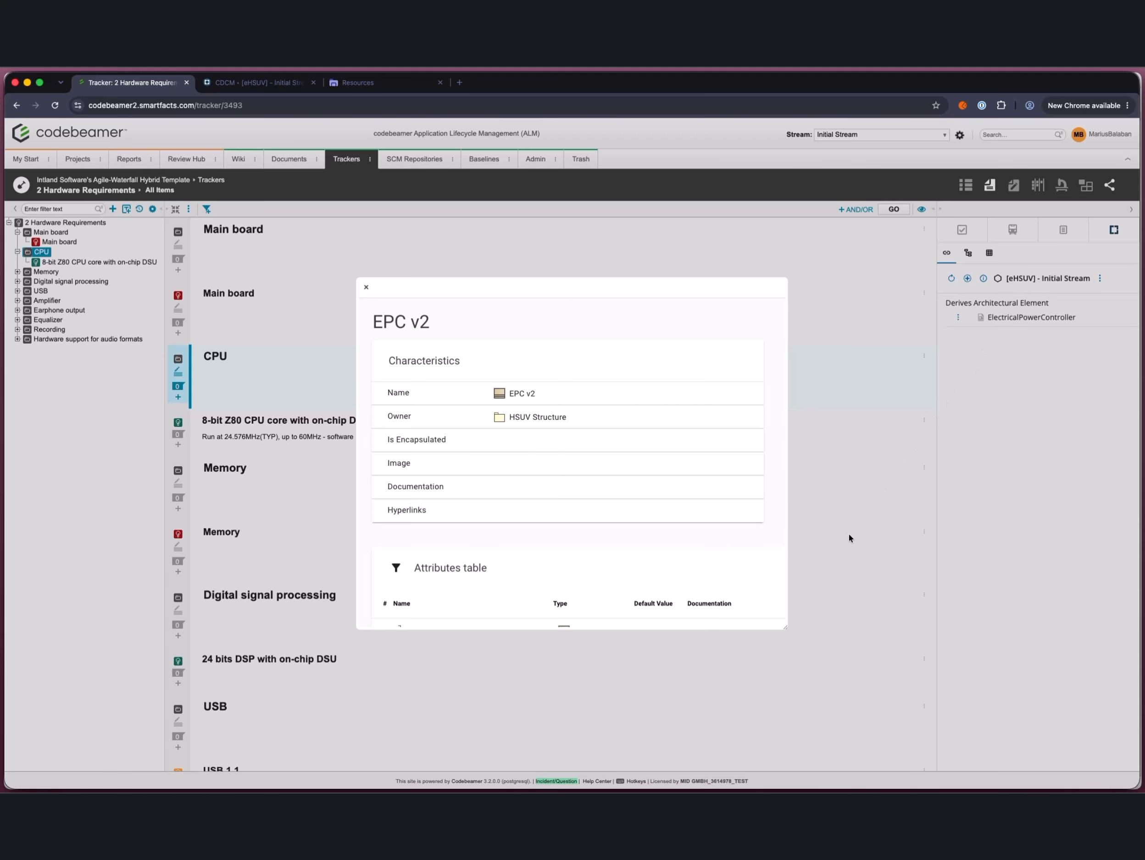
left_click_drag(784, 629, 794, 639)
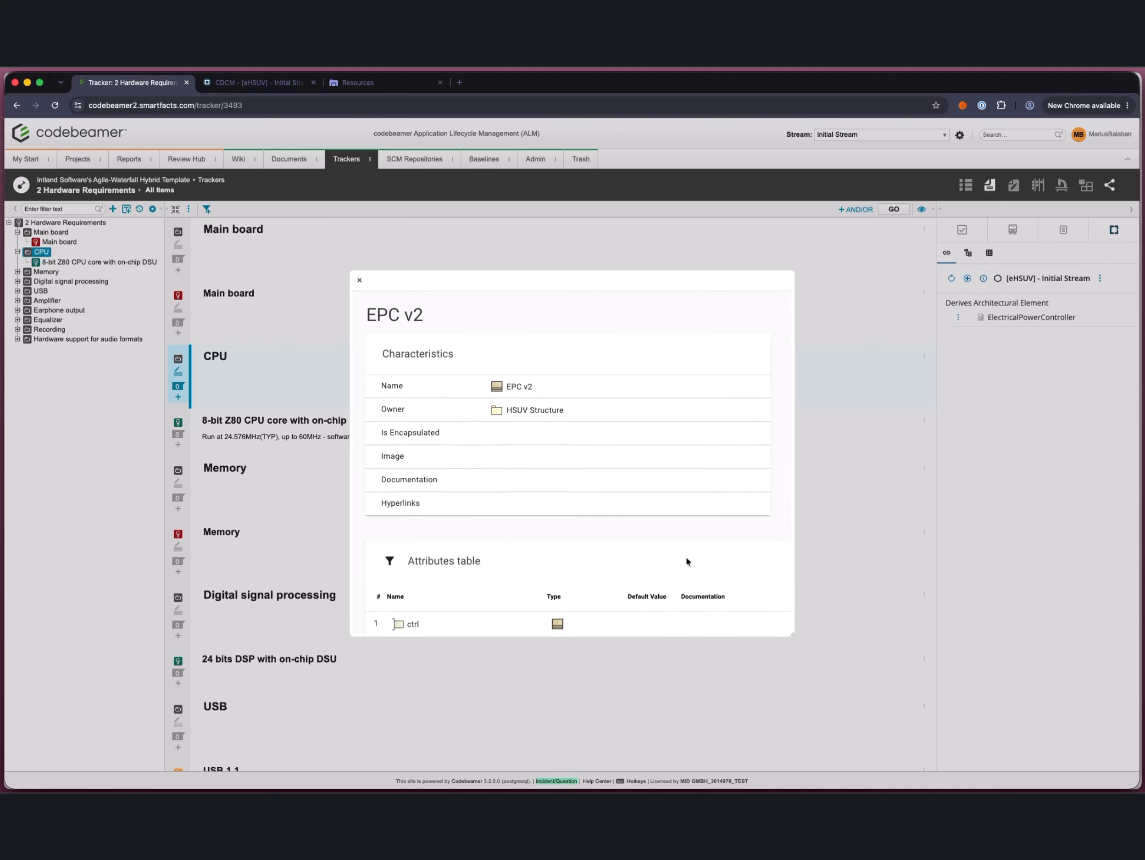
left_click(359, 279)
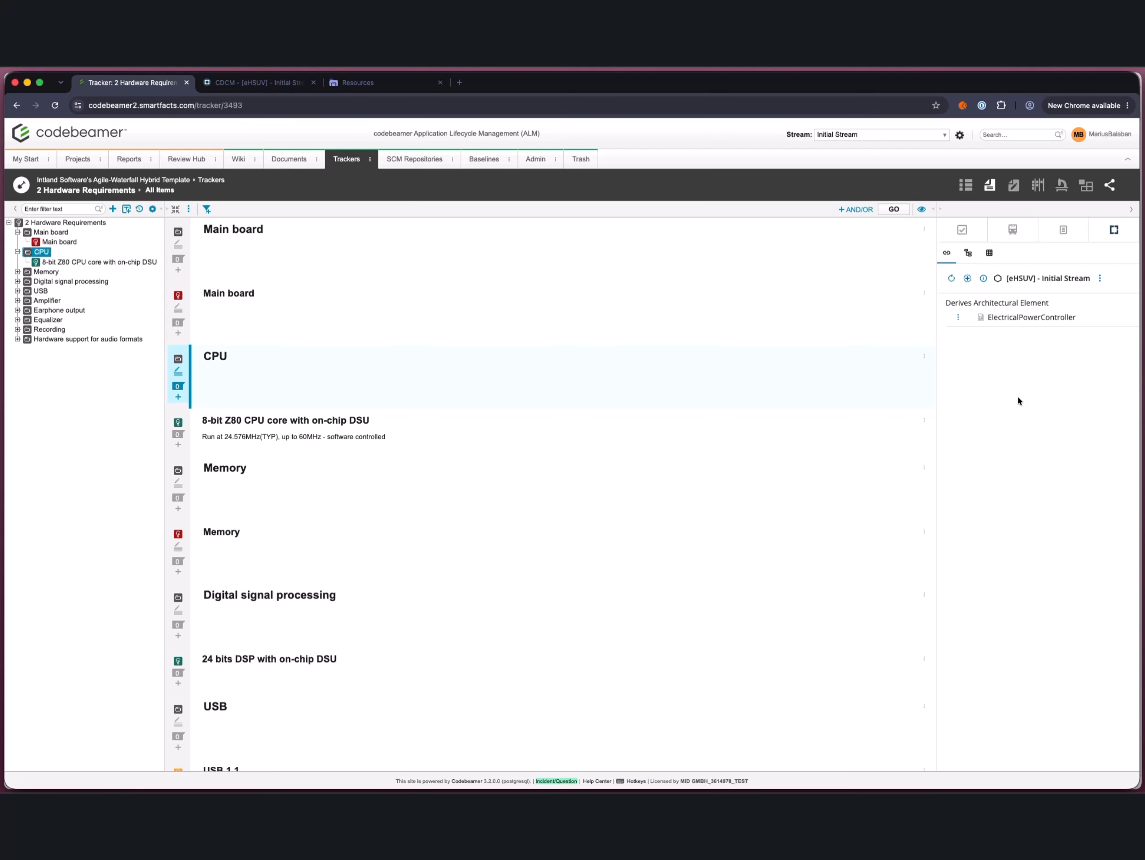
Step: Link the CPU requirement to Figure B.18 Defining Structure of Power Subsystem in HSUV Structure as Derives Architectural Element
left_click(967, 278)
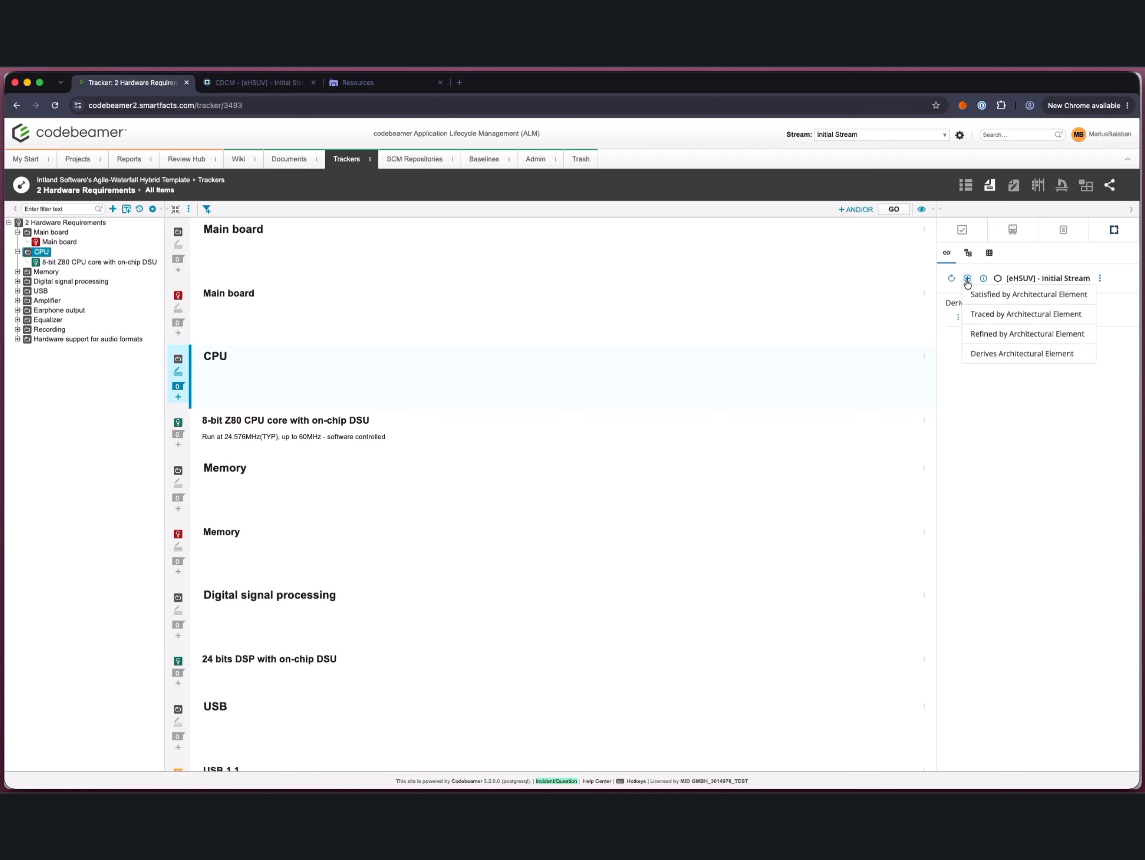
left_click(1009, 355)
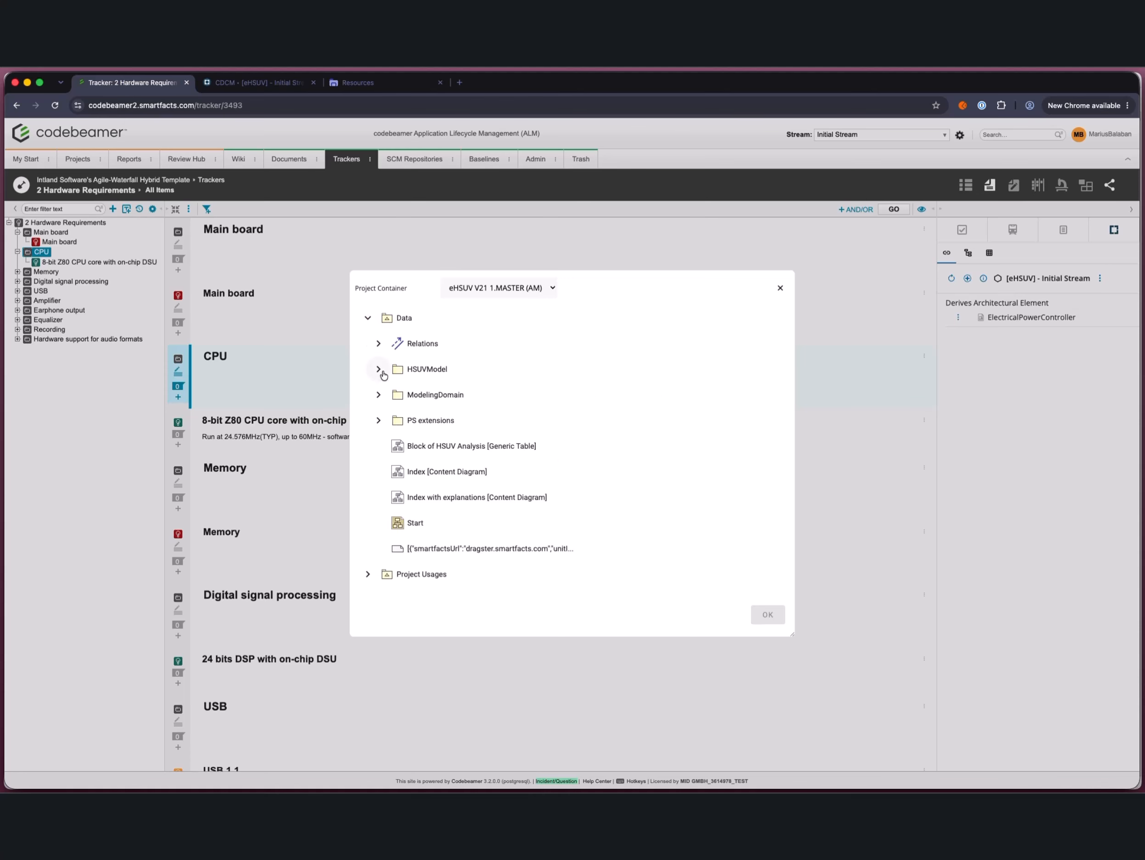
left_click(381, 370)
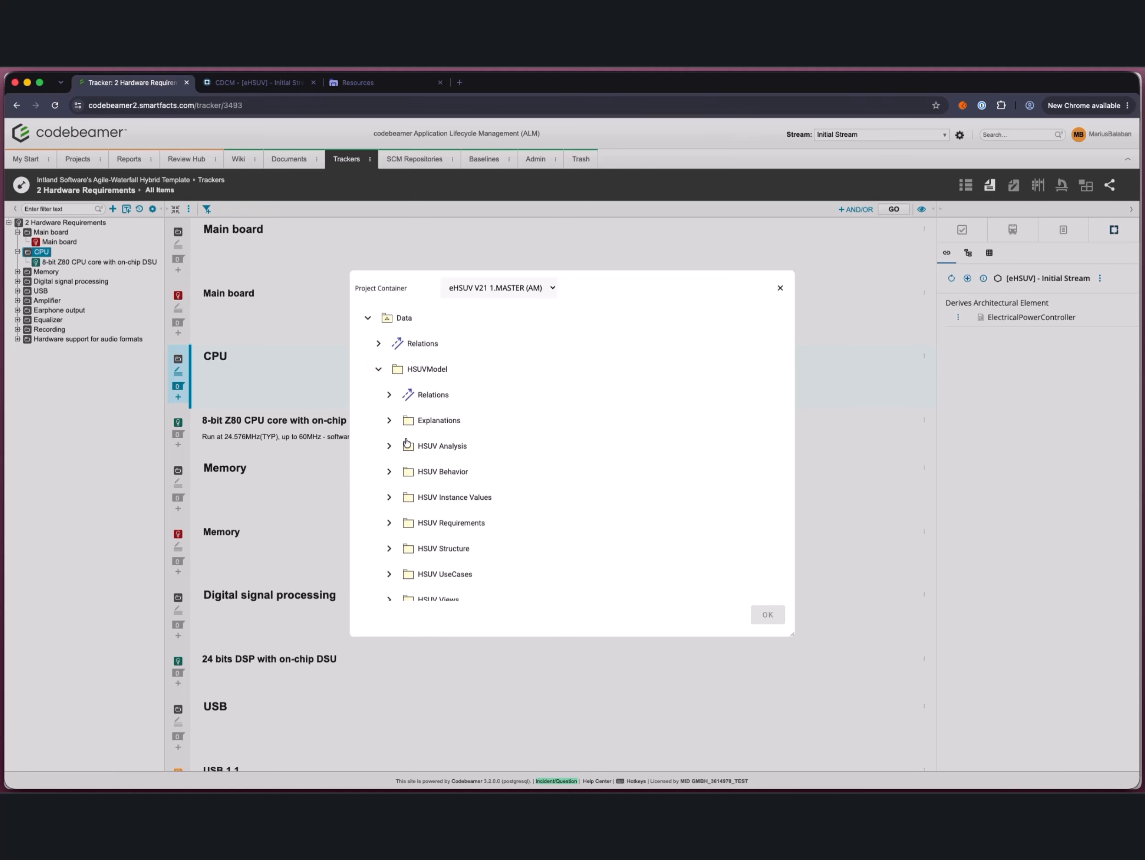
scroll(388, 432, "down", 3)
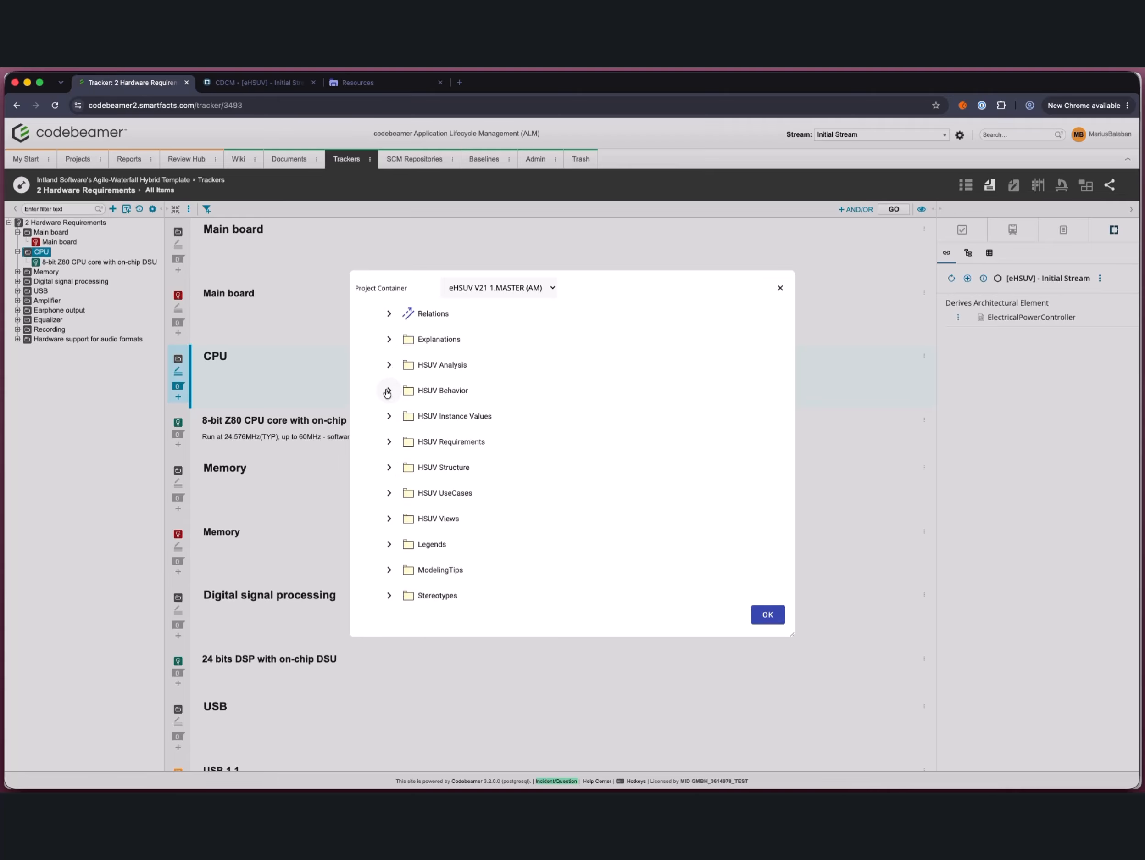
left_click(389, 456)
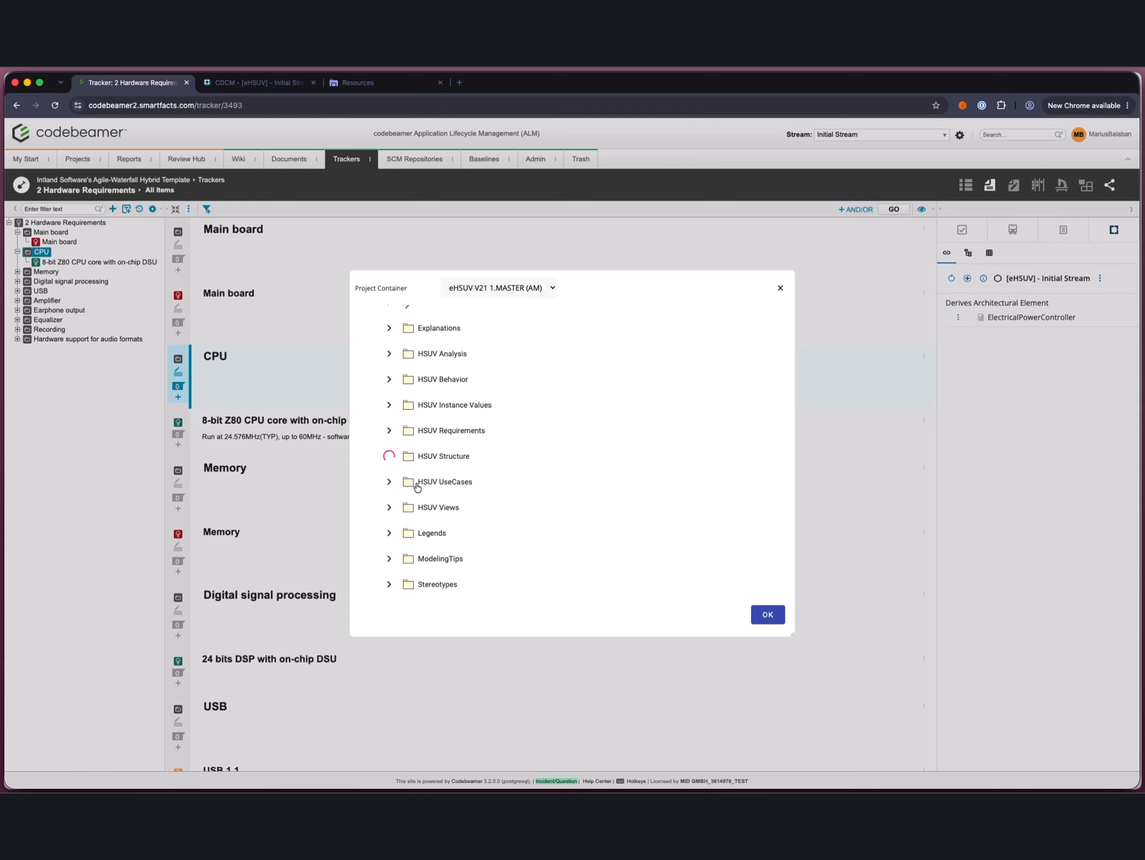
scroll(528, 496, "down", 2)
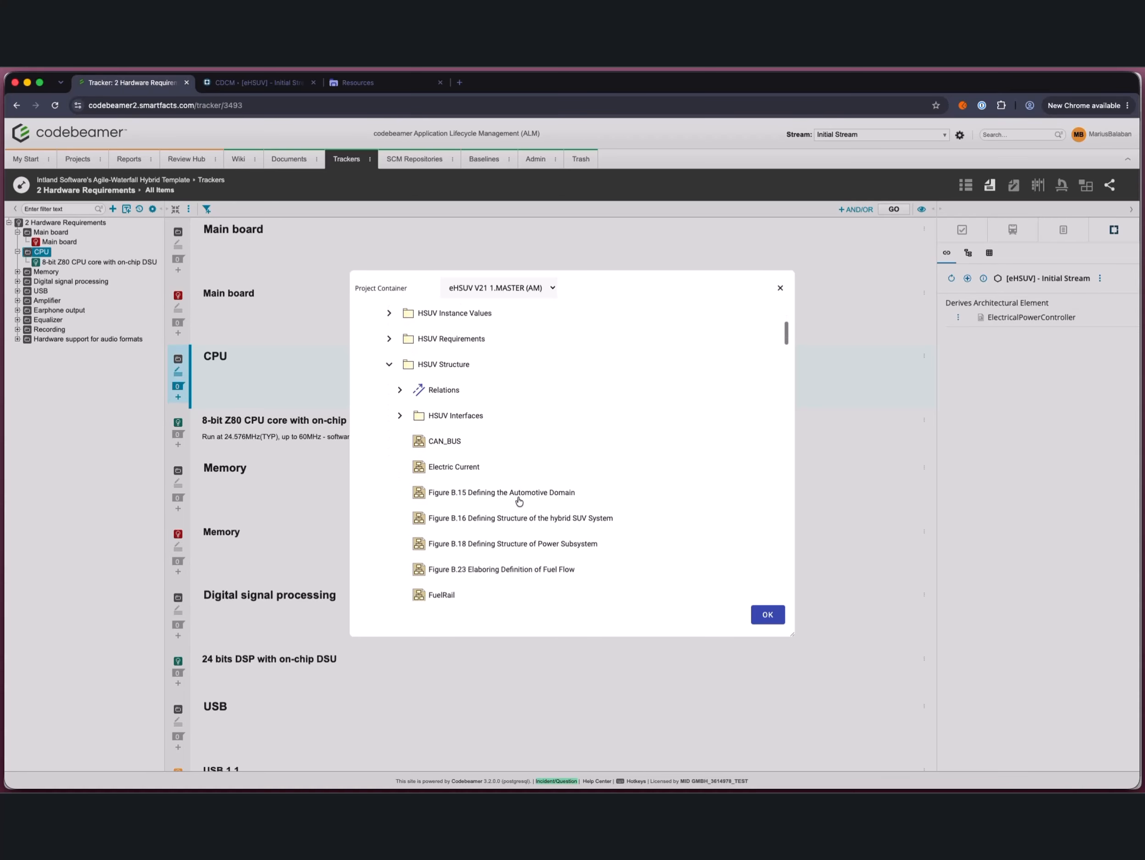
left_click(767, 614)
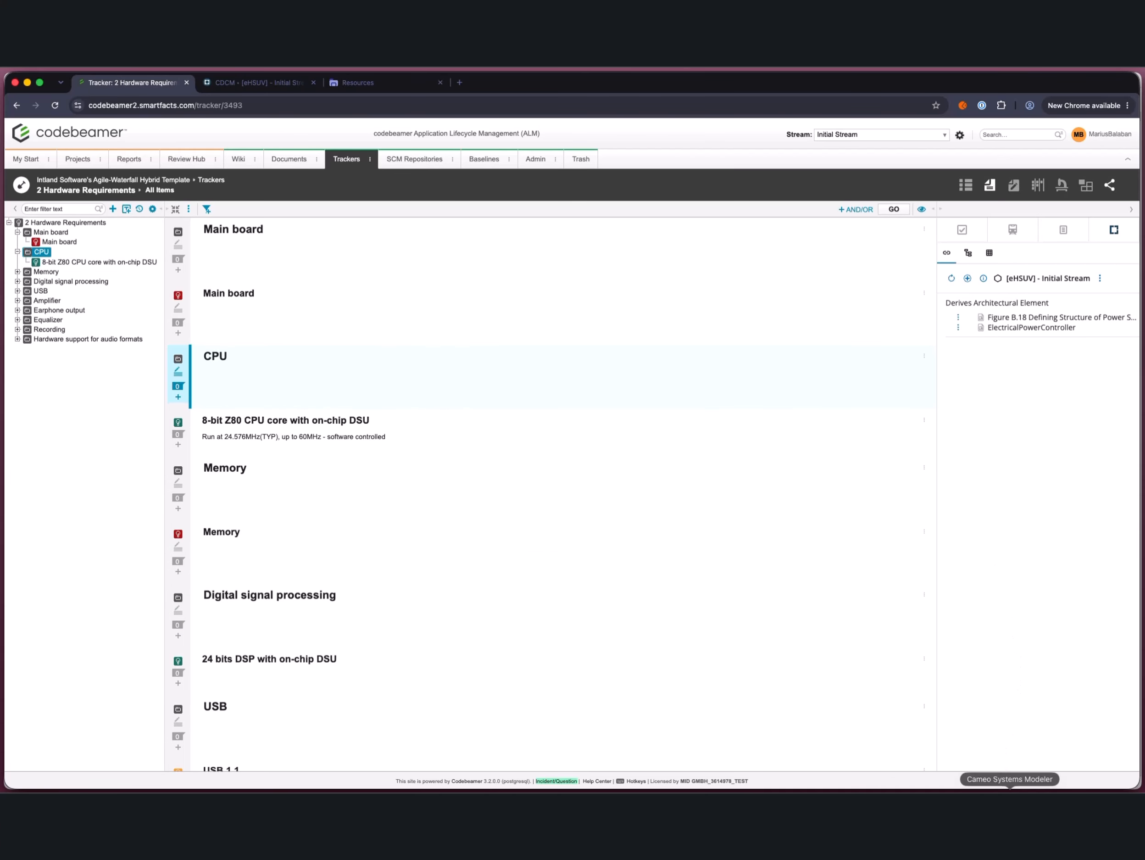
Step: In Teamwork Cloud's eHSUV V21 1 history, create a branch named "New ElectricalPowerController" from trunk version #9
left_click(1010, 798)
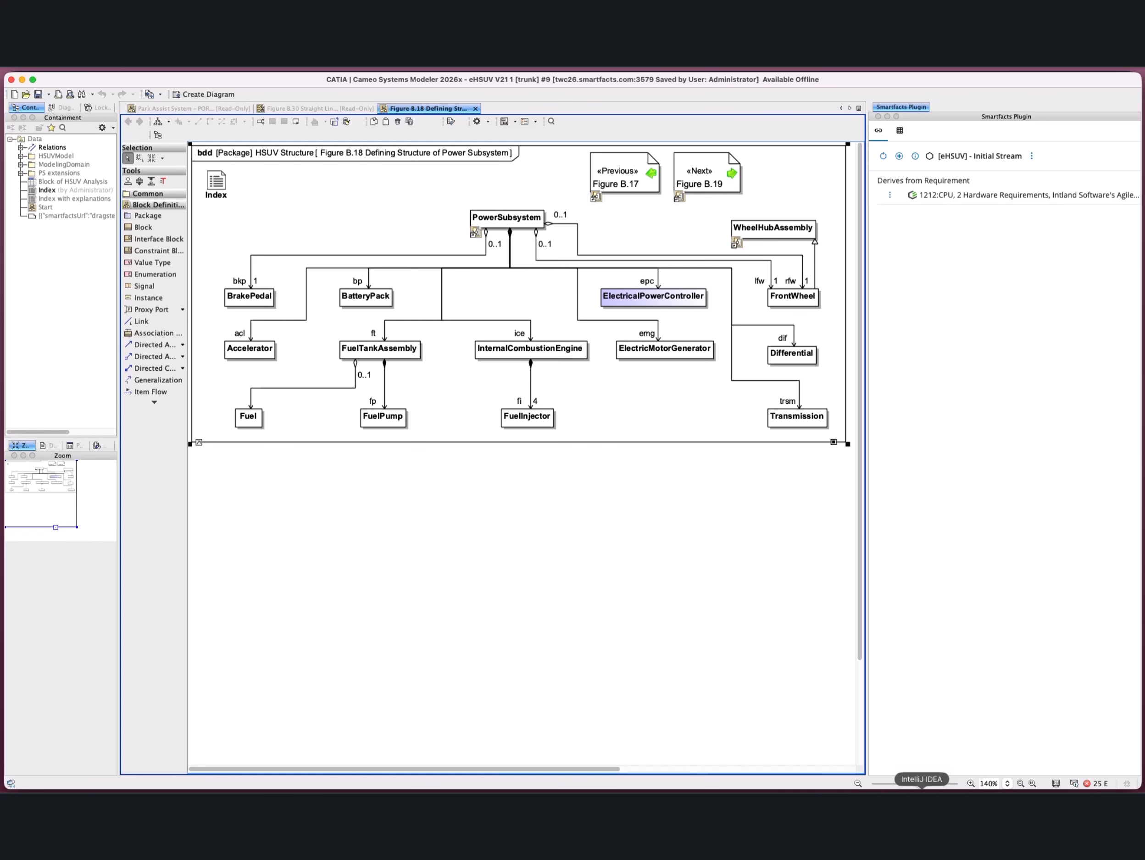
left_click(921, 797)
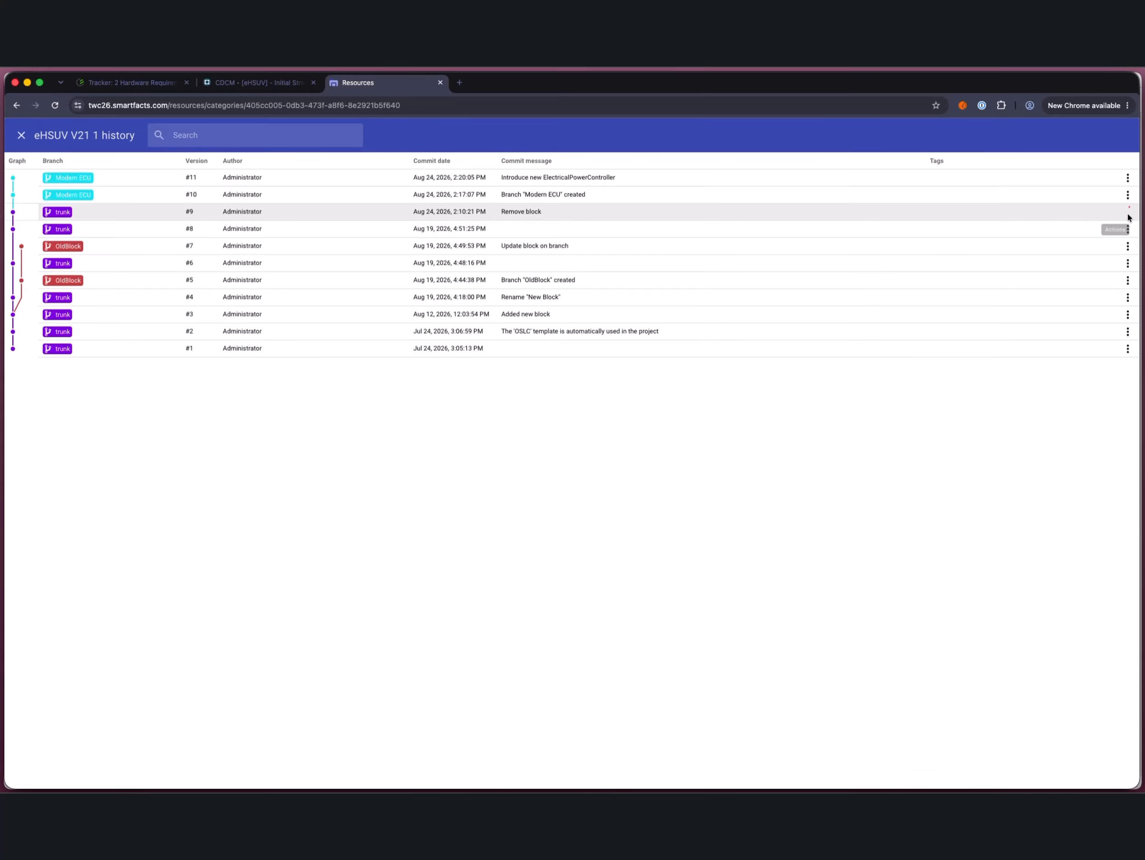
left_click(1128, 213)
left_click(1072, 260)
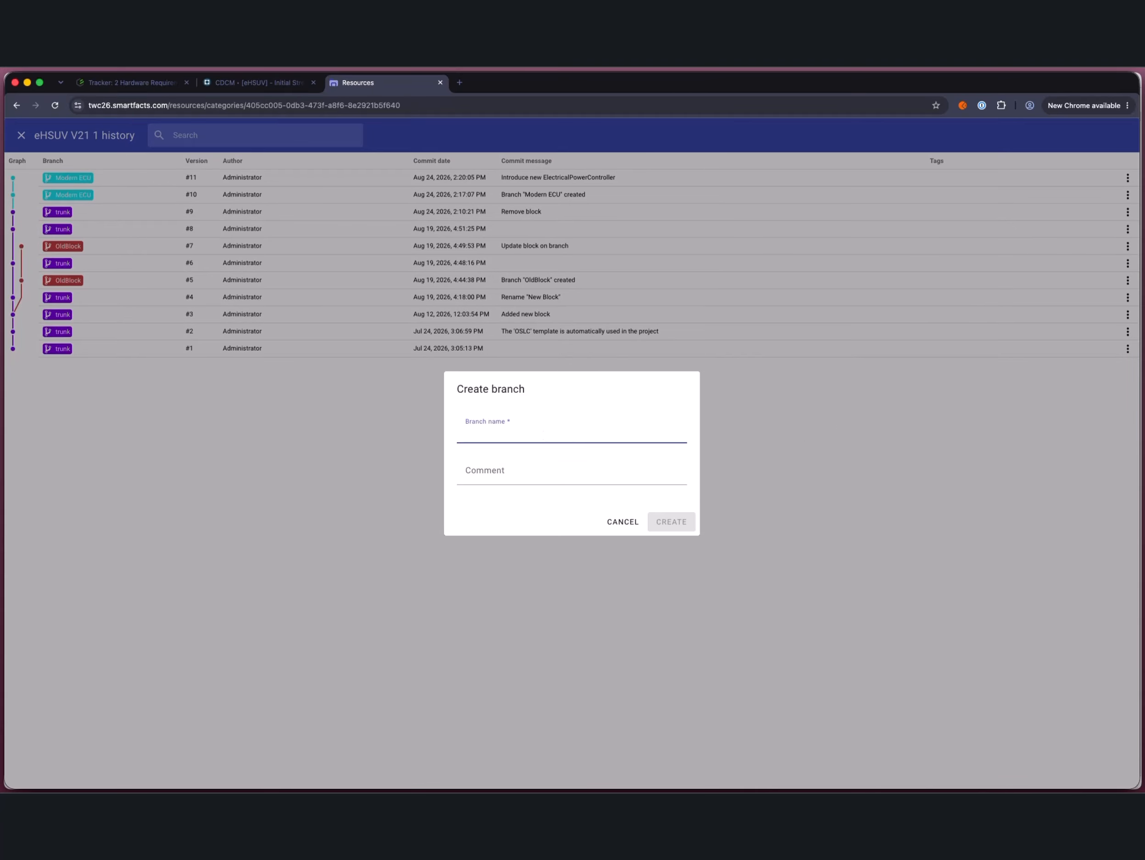
type("New ElectricalPowerController")
left_click(686, 522)
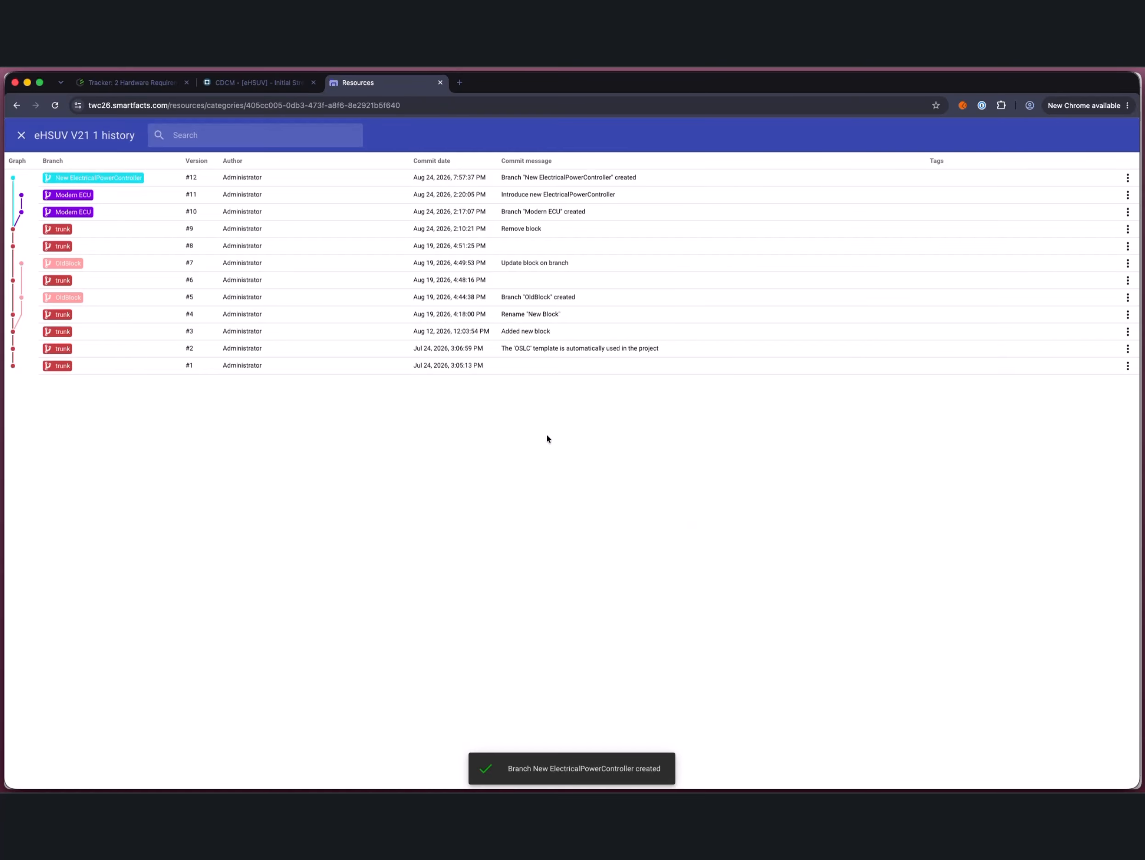
Step: Switch to Cameo Systems Modeler and open the server project eHSUV V21 1 on the New ElectricalPowerController branch
left_click(1010, 802)
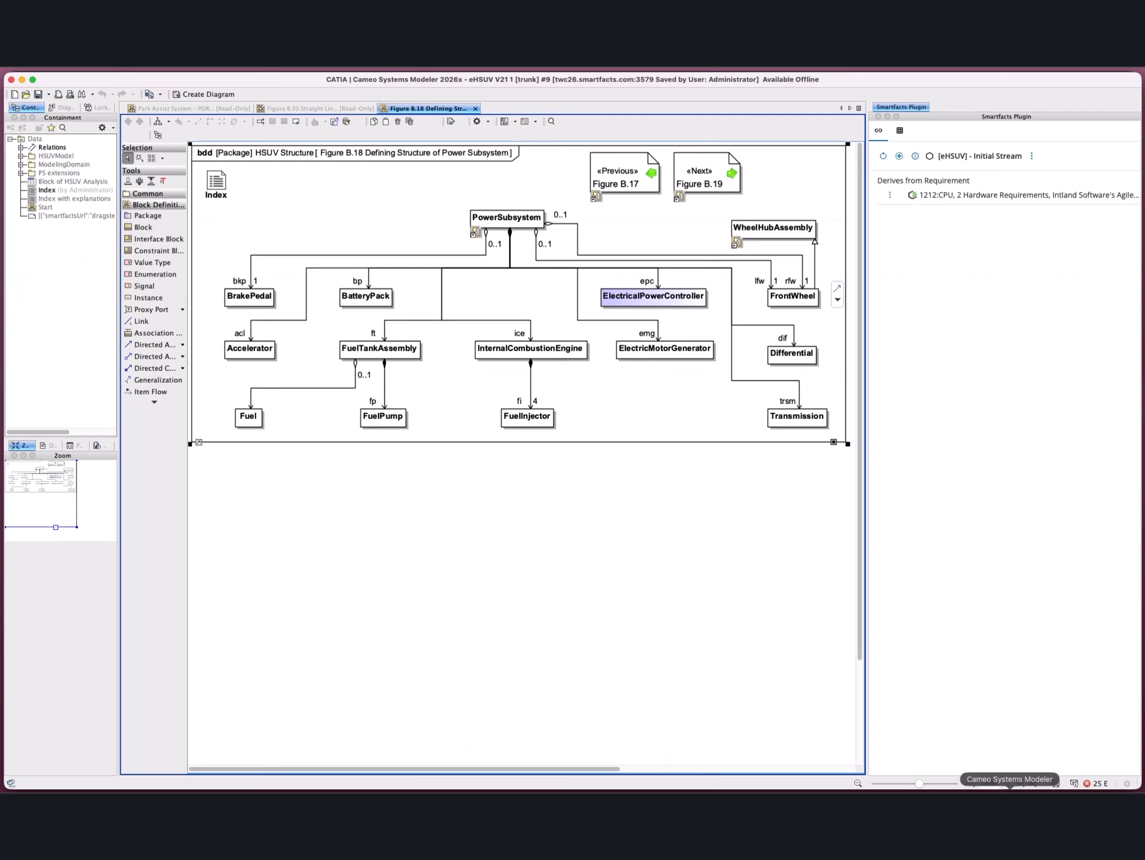
left_click(380, 61)
left_click(421, 108)
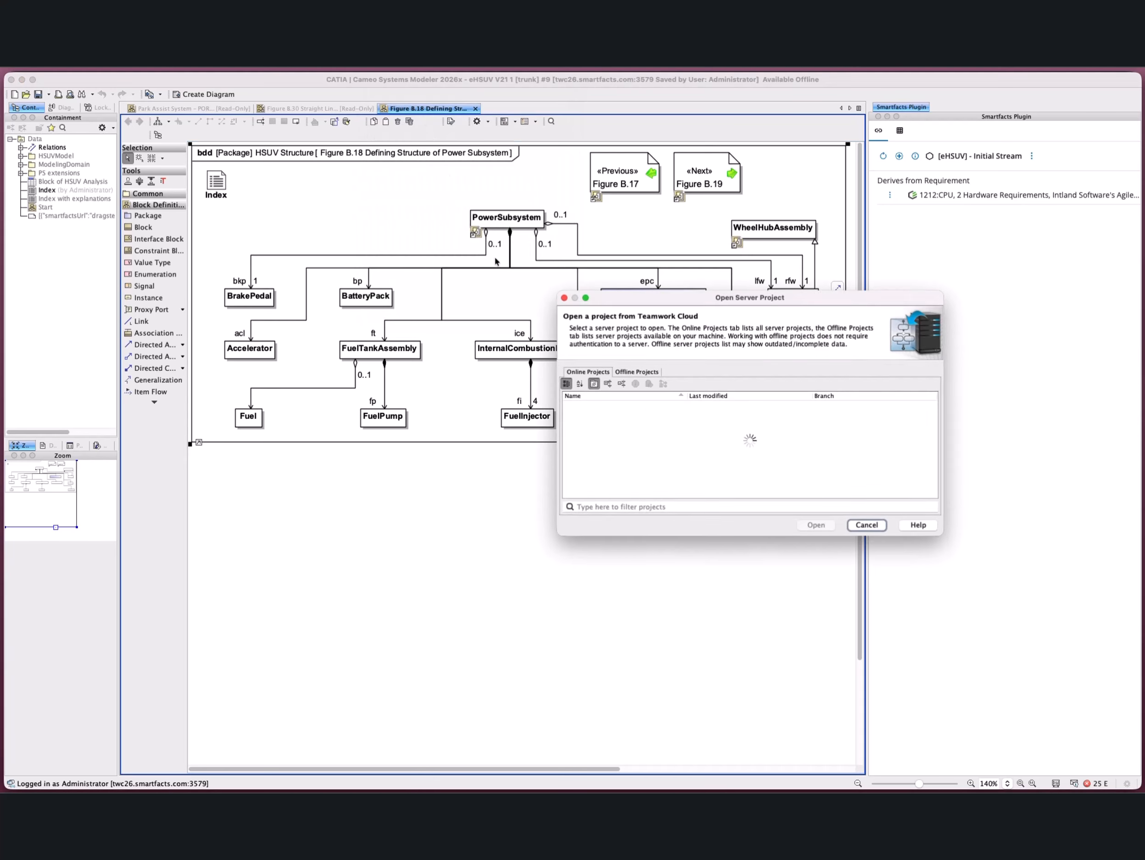
left_click(932, 413)
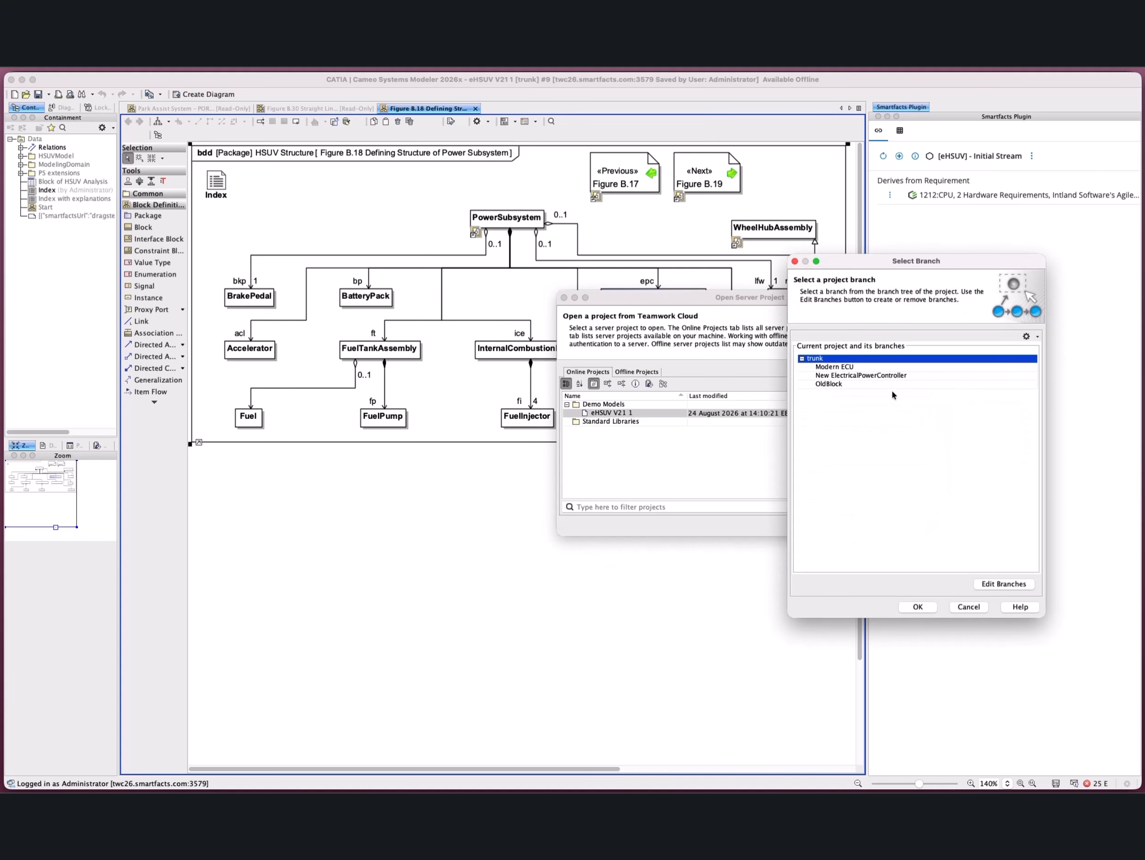
left_click(885, 375)
left_click(914, 606)
left_click(808, 526)
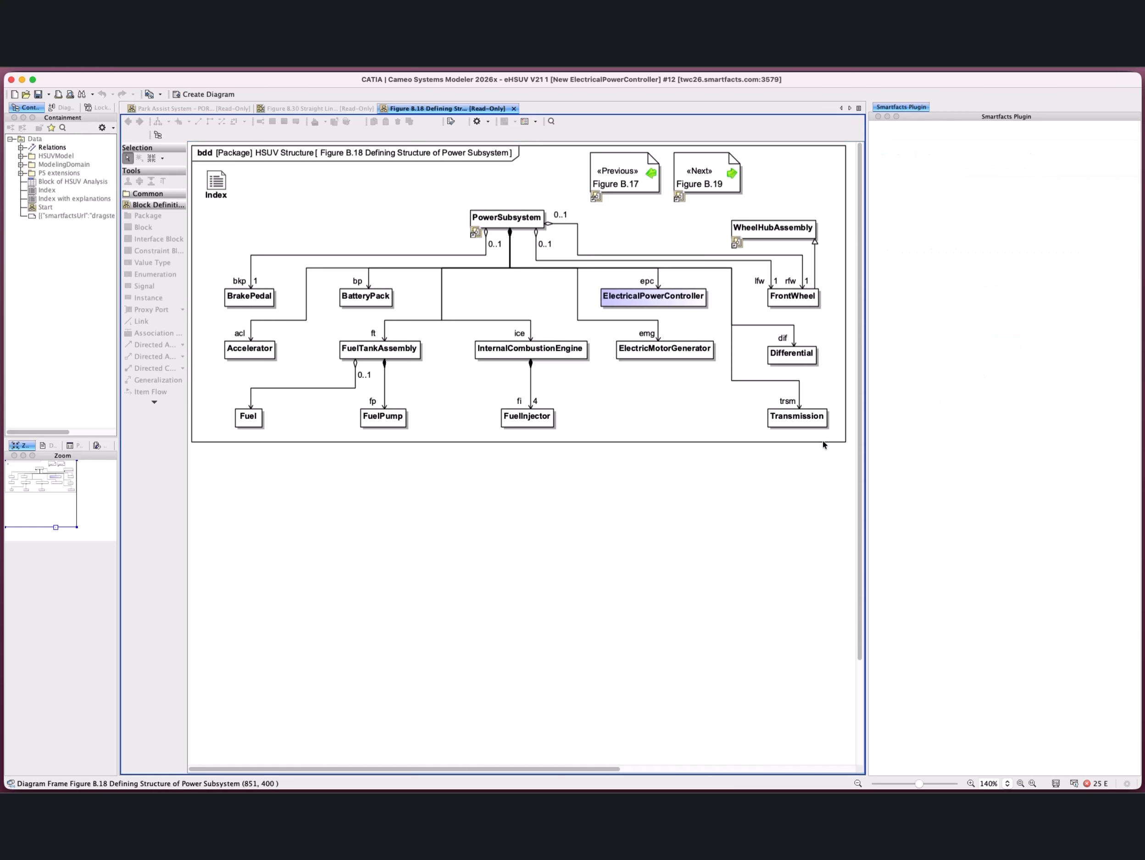
Step: Lock the ElectricalPowerController block for editing and rename it "New EPC"
right_click(668, 298)
mouse_move(728, 302)
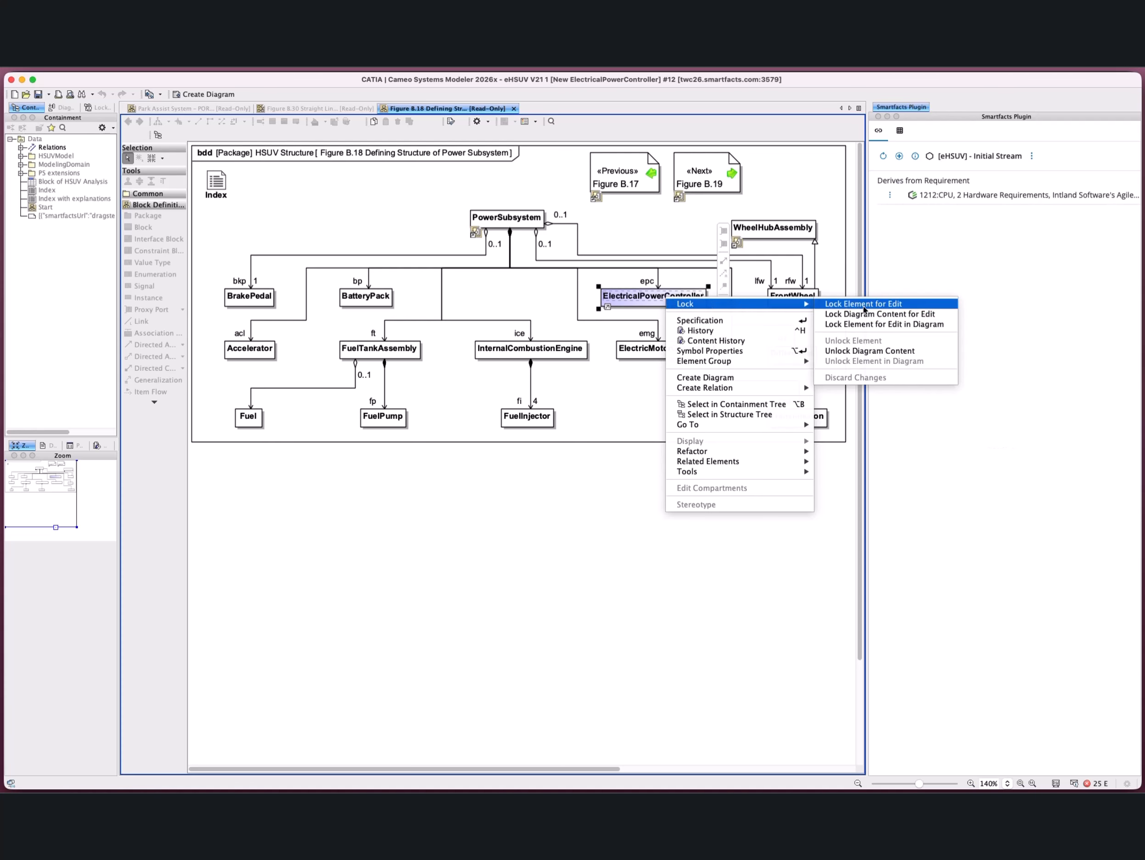
left_click(863, 305)
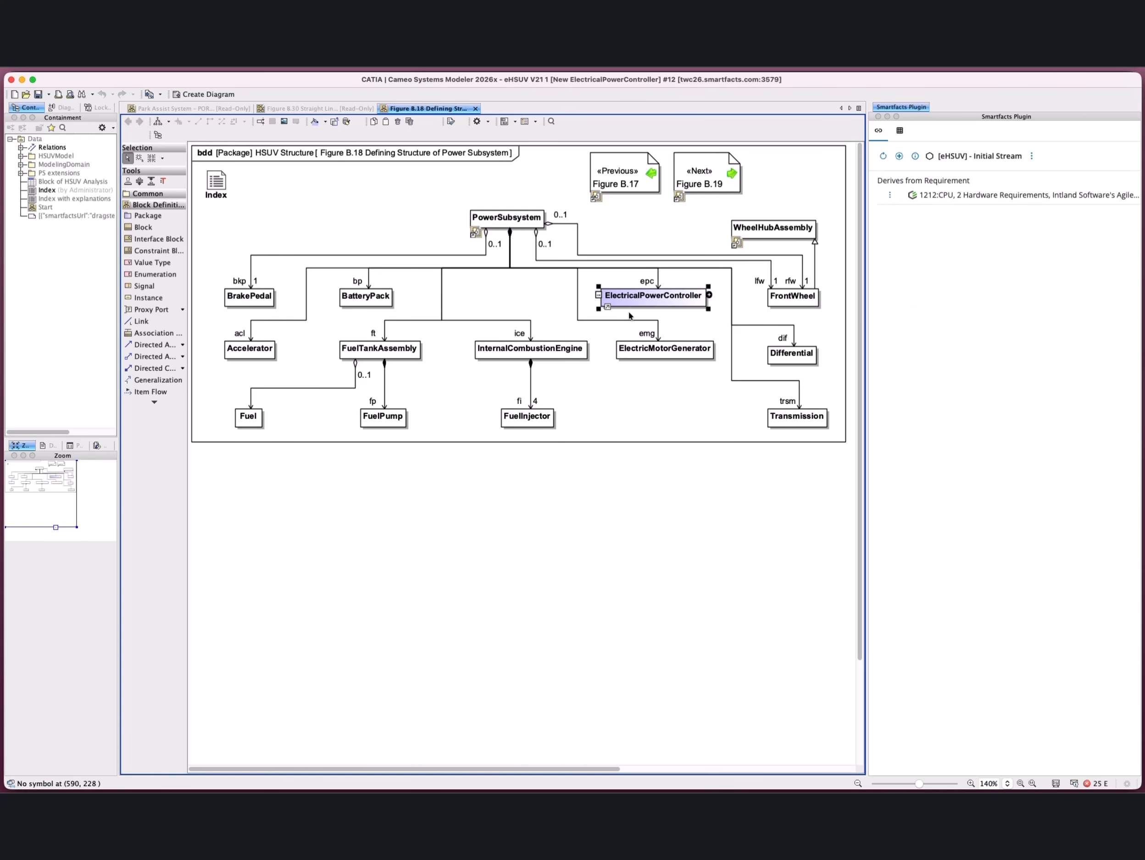
type("New")
key("shift+Right")
key("shift+Right")
key("shift+Right")
key("shift+Right")
key("shift+Right")
key("shift+Right")
key("shift+Right")
key("shift+End")
type("EPC")
left_click(685, 328)
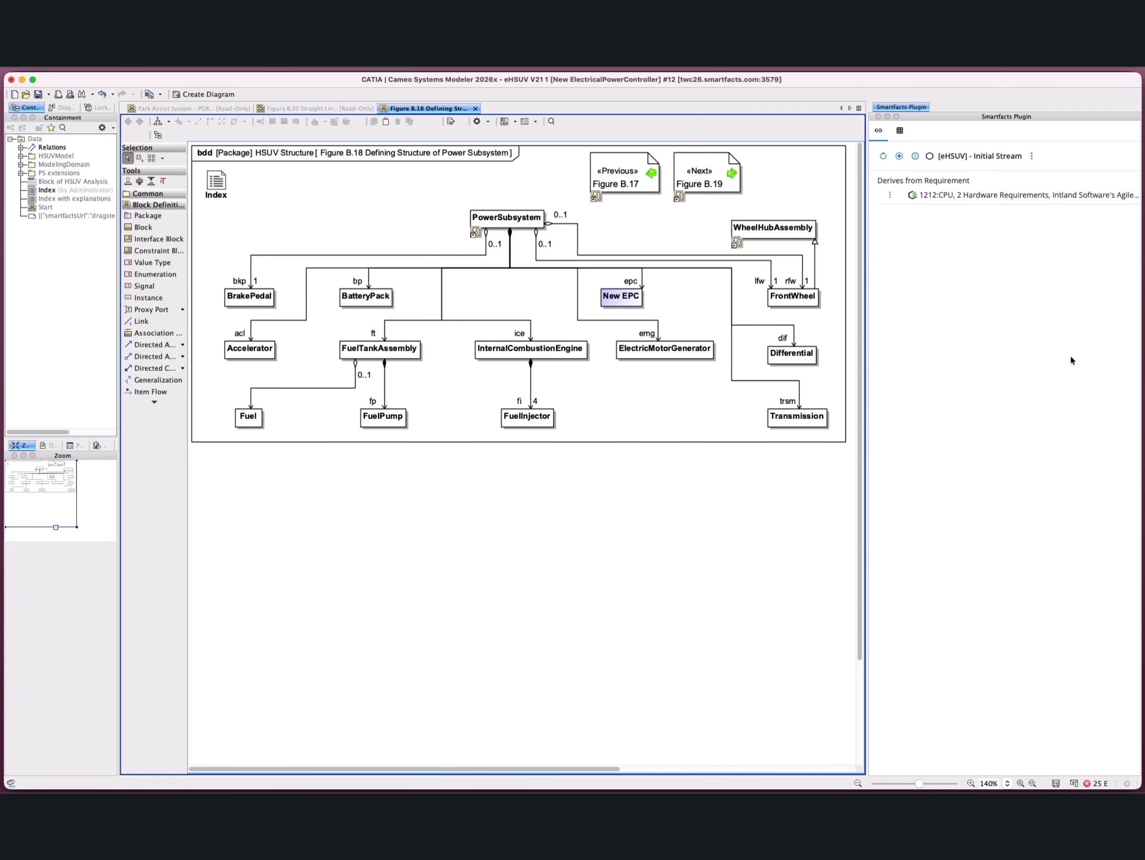
Step: Commit the project changes to the server with the comment "Bring new EPC", keeping the locks
left_click(1144, 359)
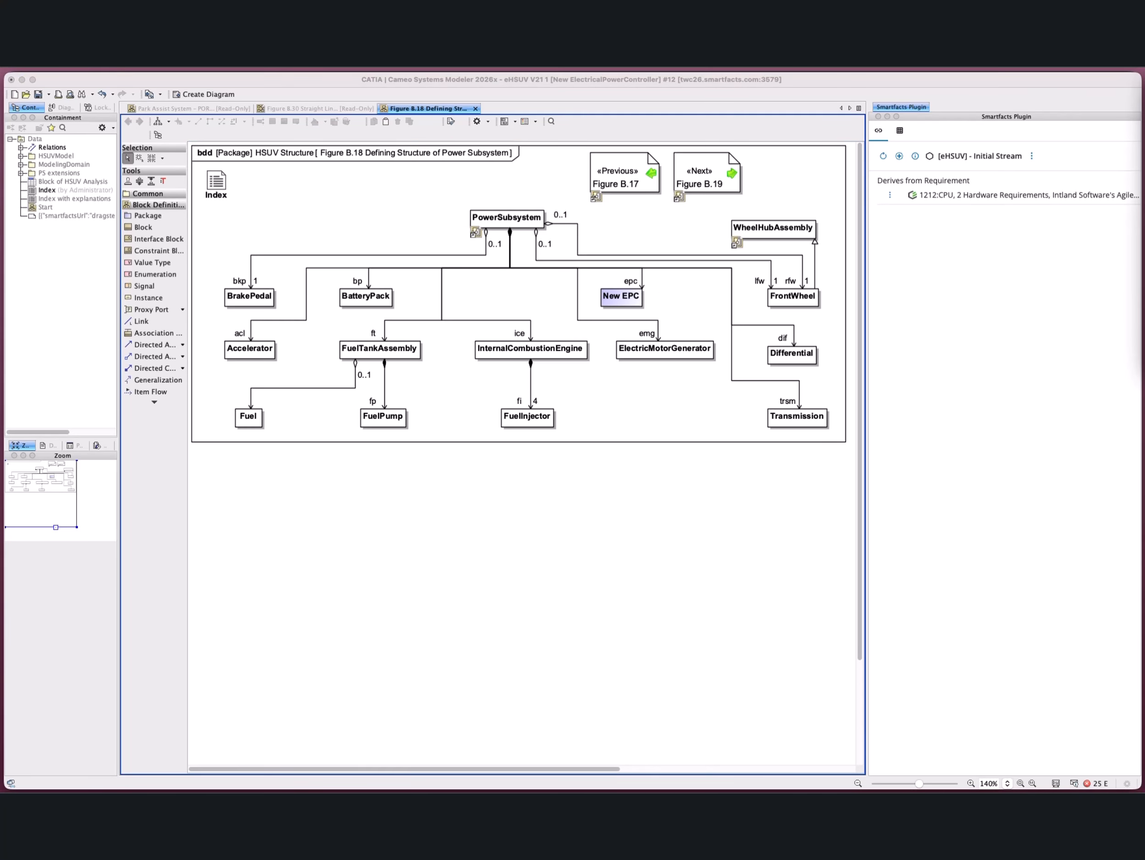
left_click(488, 249)
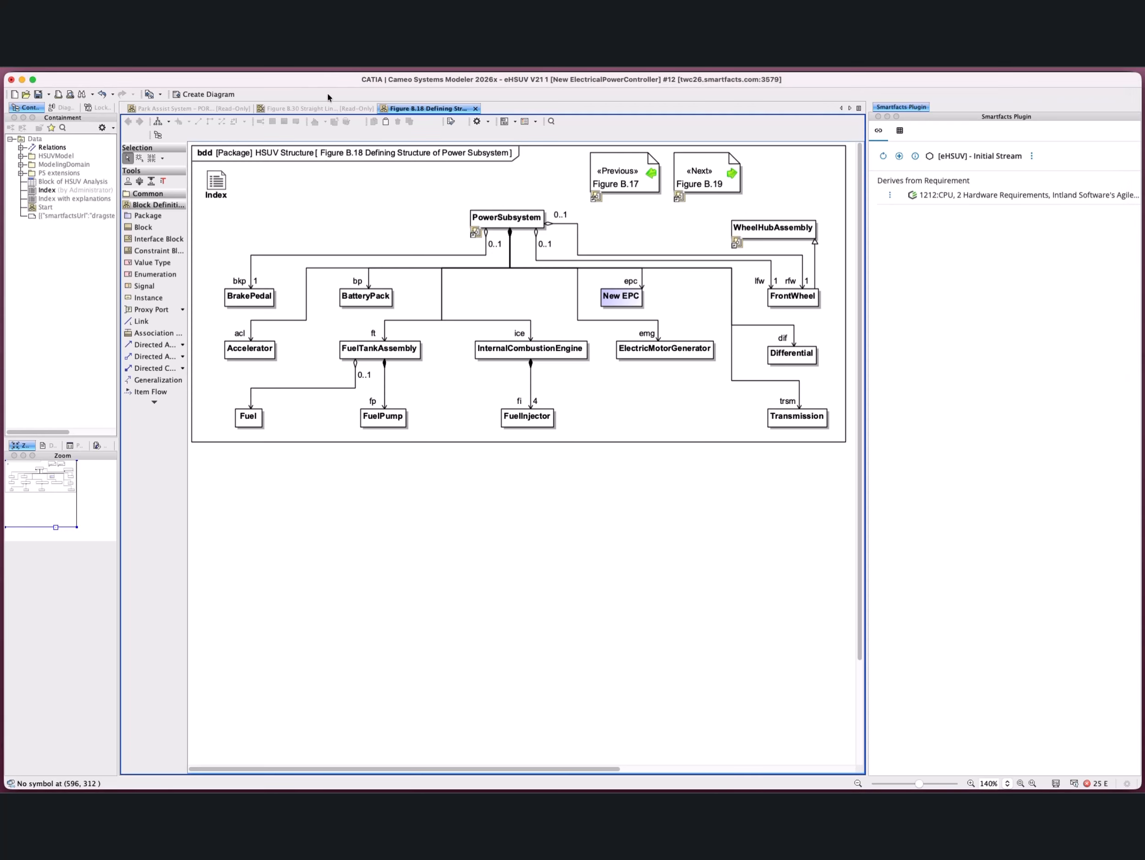
left_click(385, 56)
left_click(428, 230)
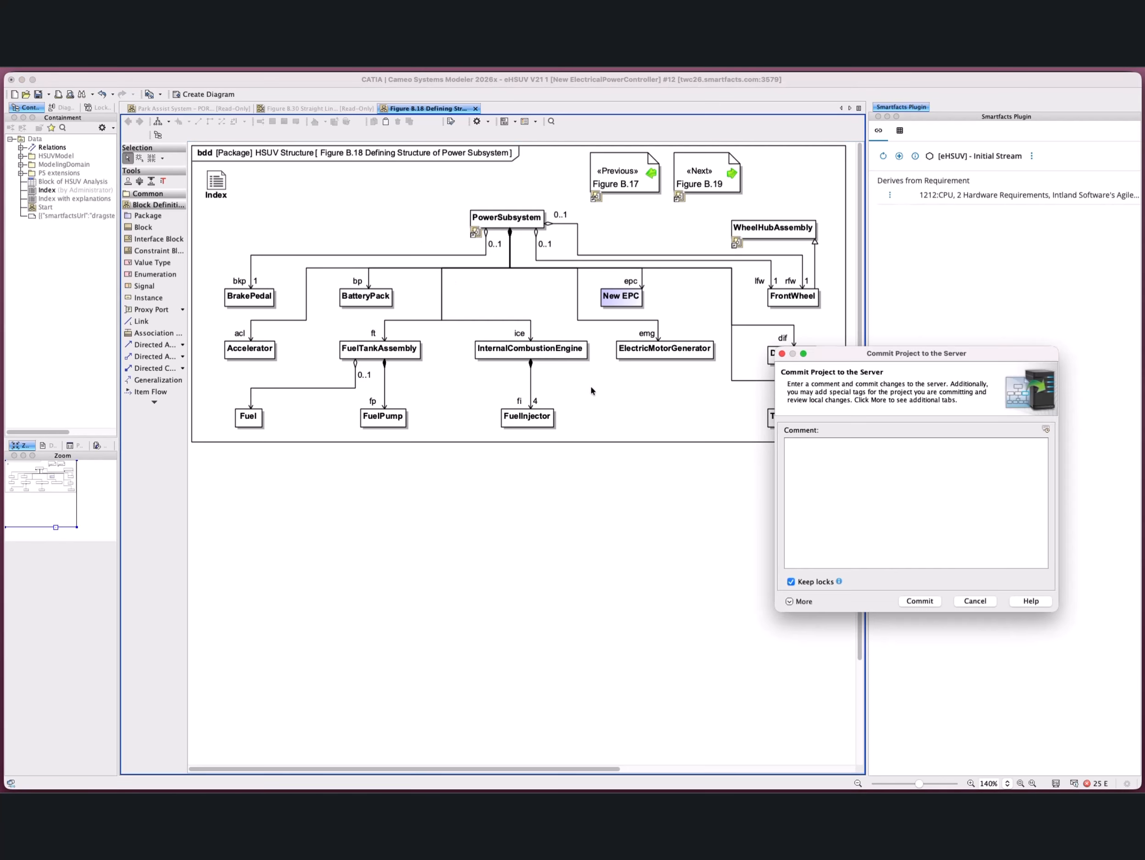
type("Bring new EPC")
left_click(928, 600)
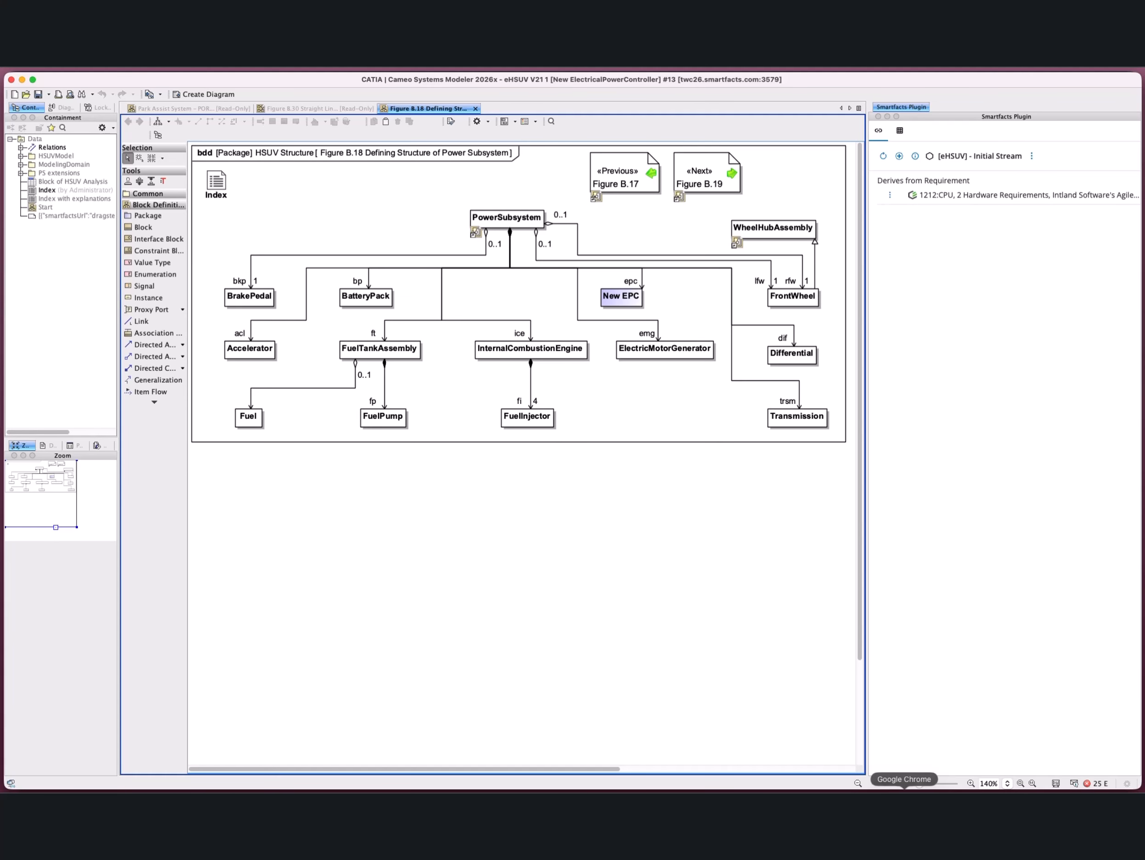
Step: Switch to CDCM in Chrome and derive a stream named "[eHSUV] - New EPC Stream" from the eHSUV Initial Stream configuration
left_click(904, 797)
left_click(65, 199)
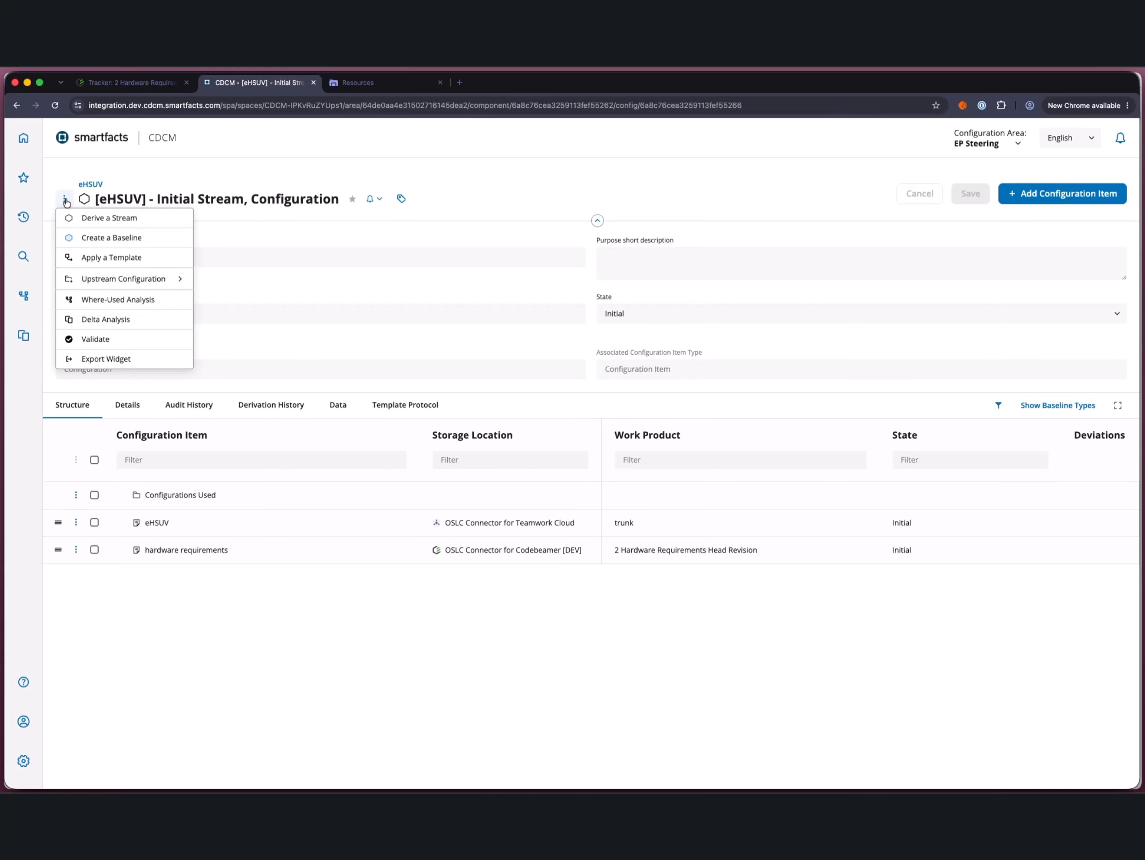
left_click(80, 217)
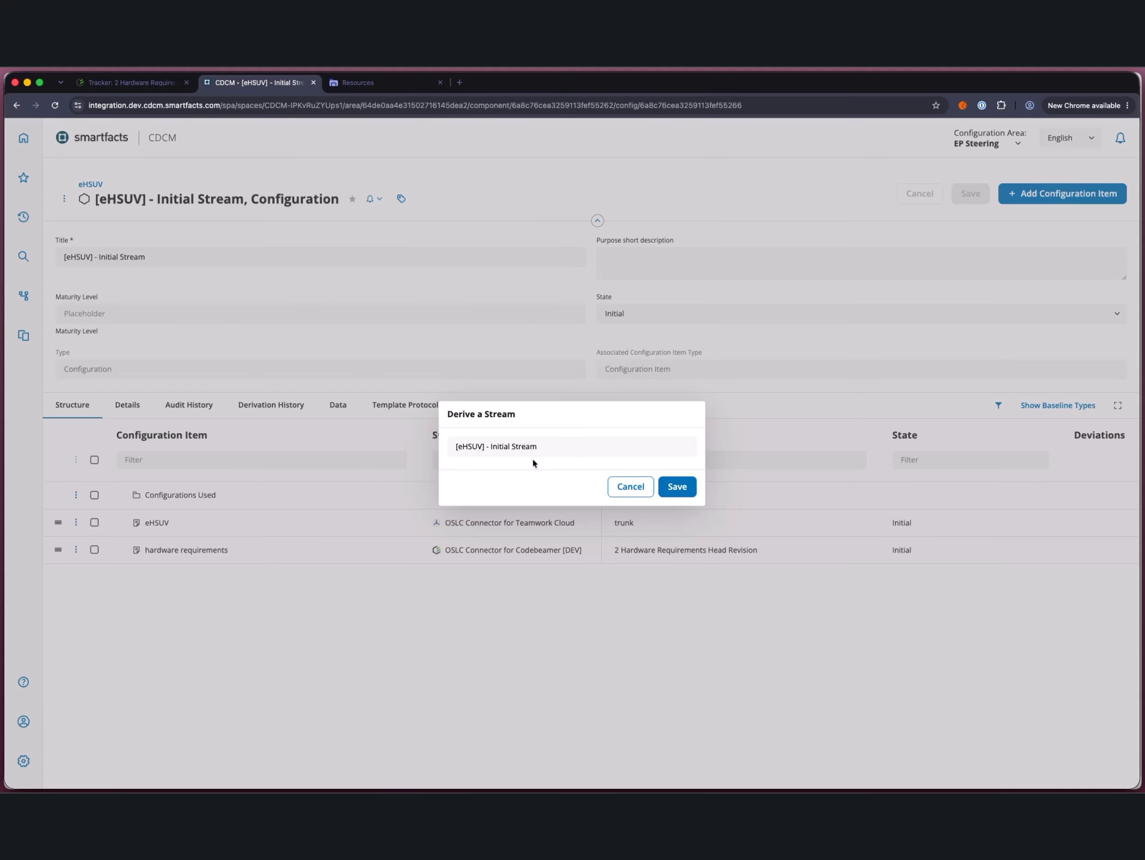
double_click(499, 446)
type("New EPC")
left_click(683, 486)
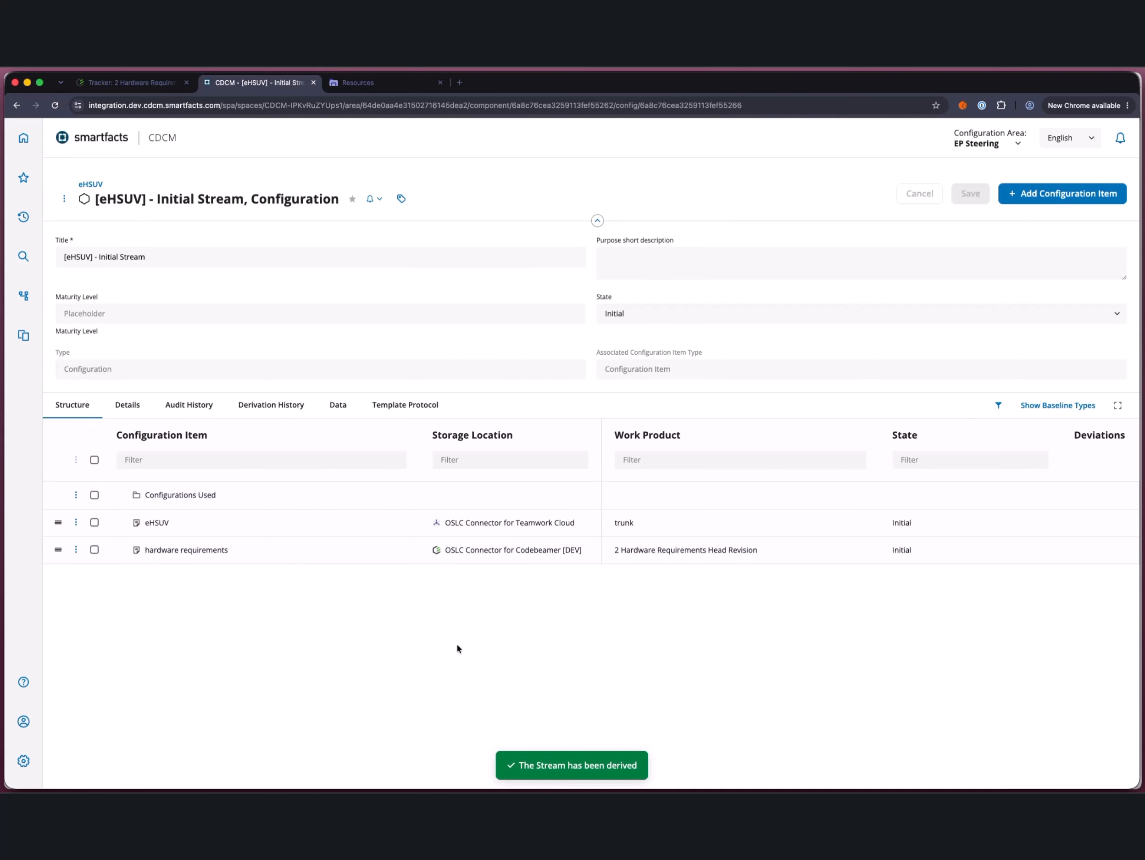
Step: Open the eHSUV product's New EPC Stream configuration and remove the trunk work product reference from its eHSUV configuration item
left_click(90, 185)
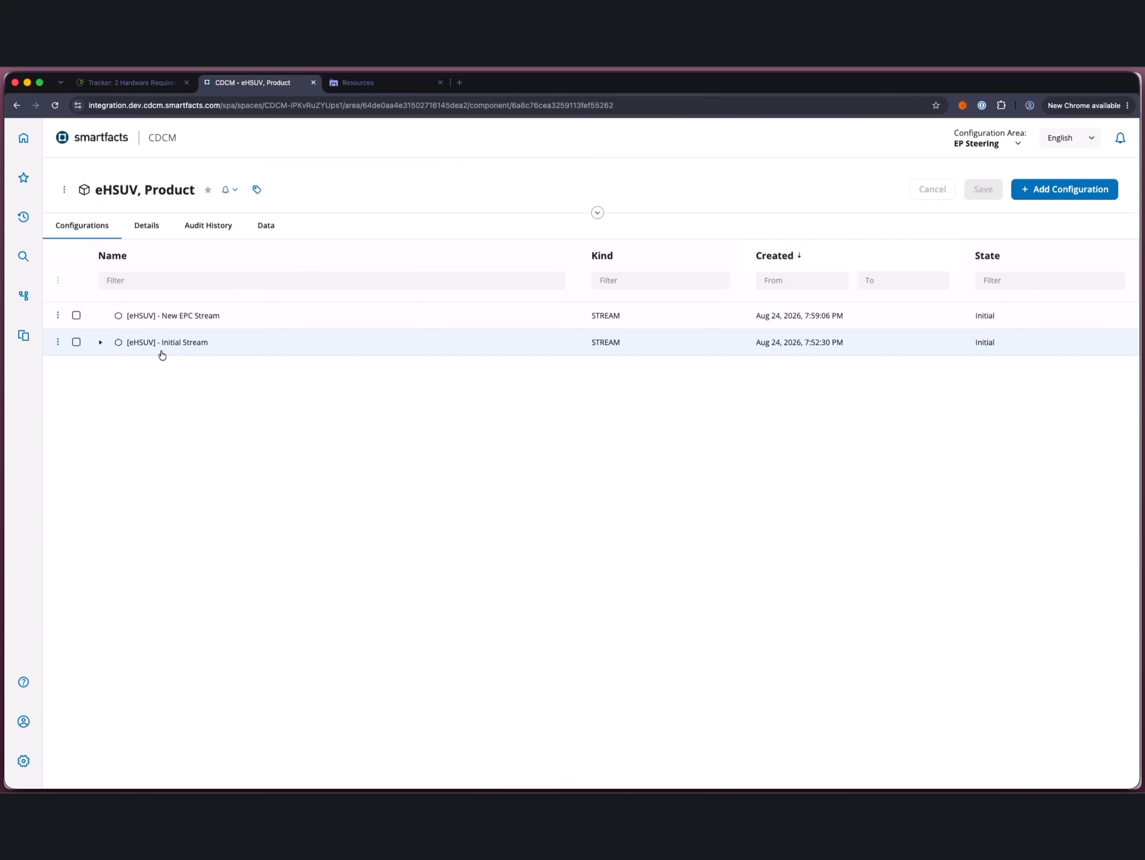
left_click(227, 321)
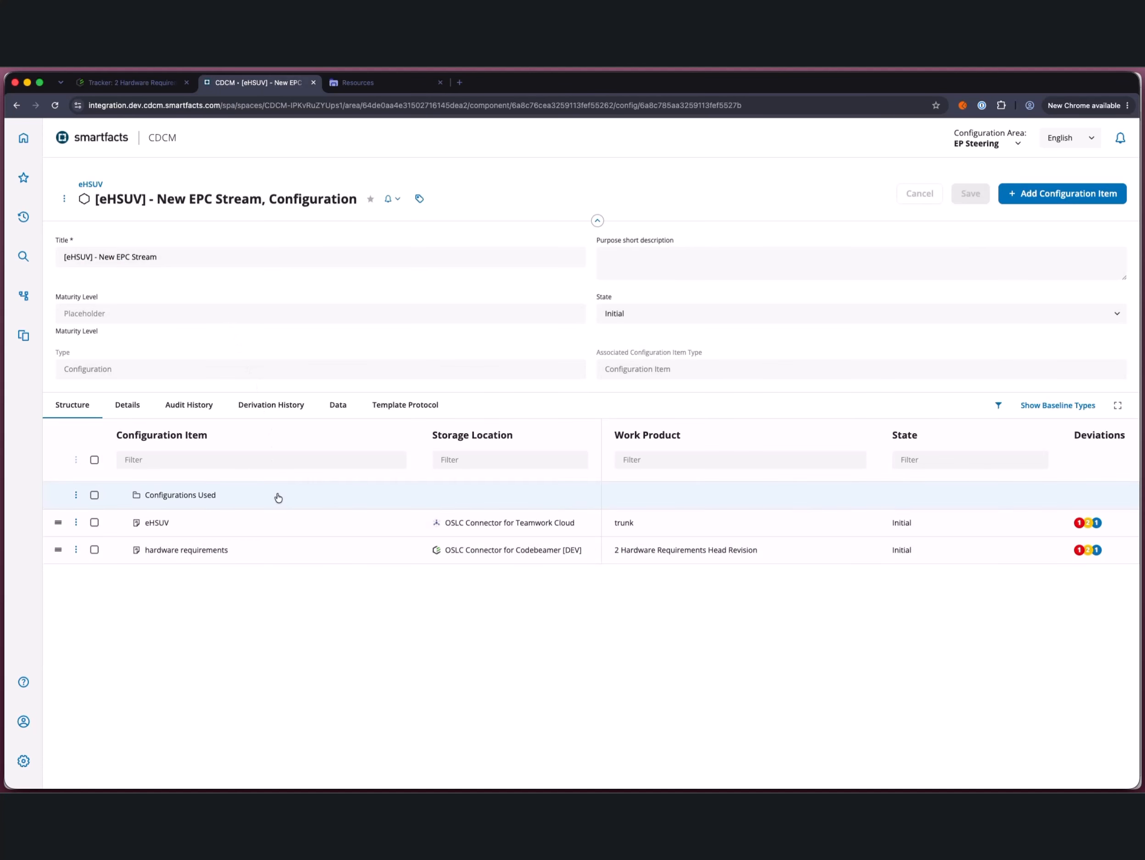
left_click(78, 522)
left_click(167, 544)
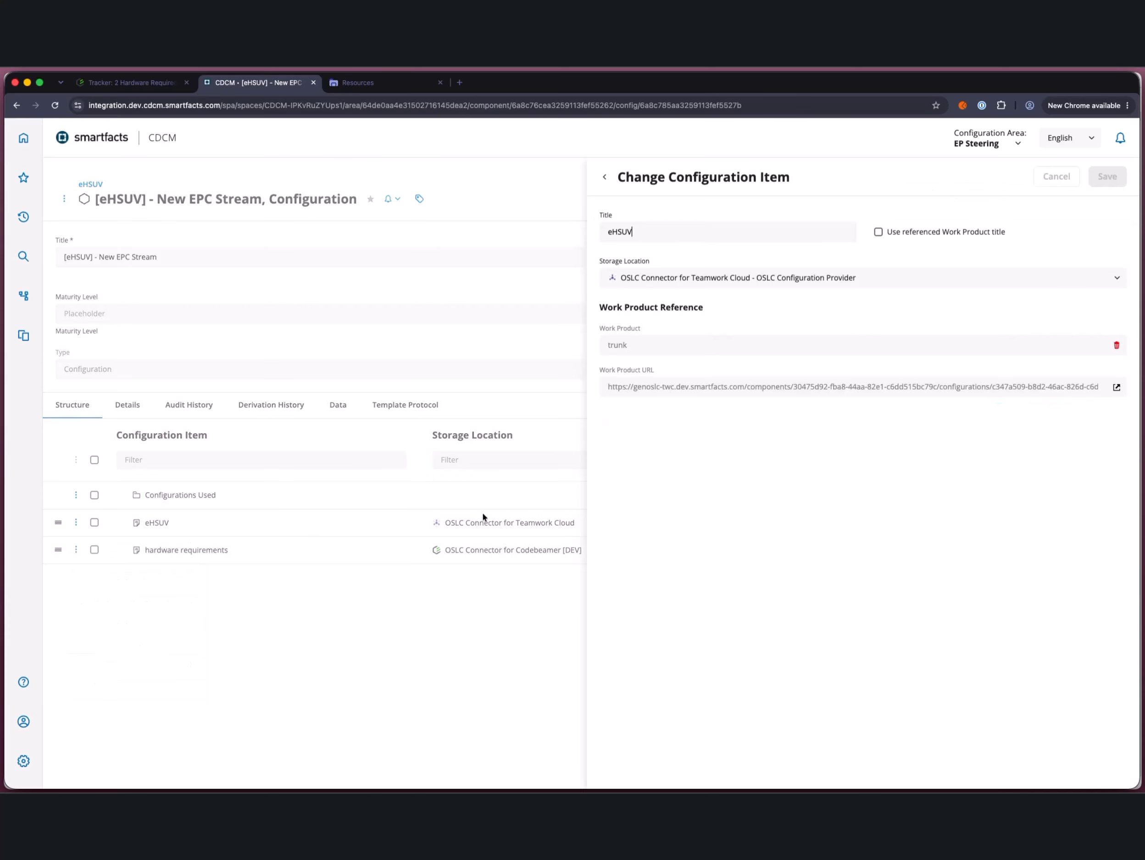
left_click(1117, 346)
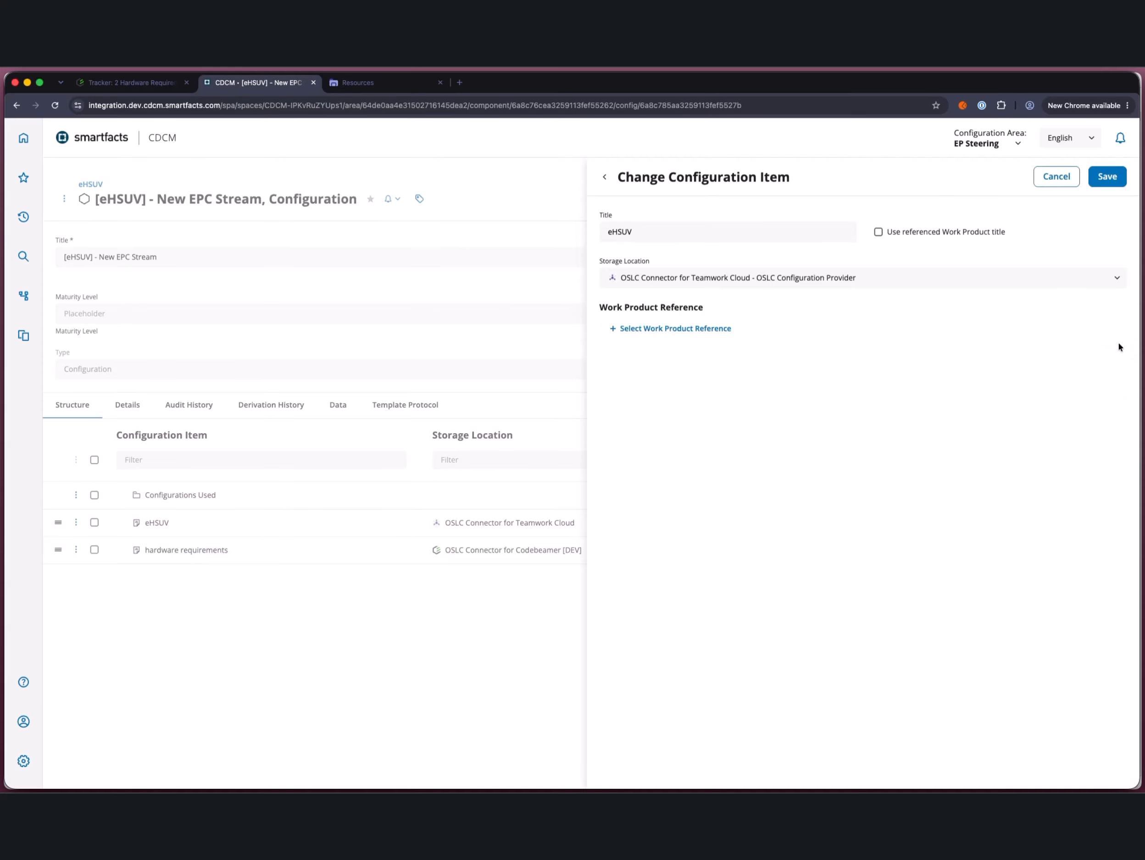
Step: Reference the New ElectricalPowerController stream of project and component eHSUV V21 1.MASTER as the item's work product and save the configuration item
left_click(695, 328)
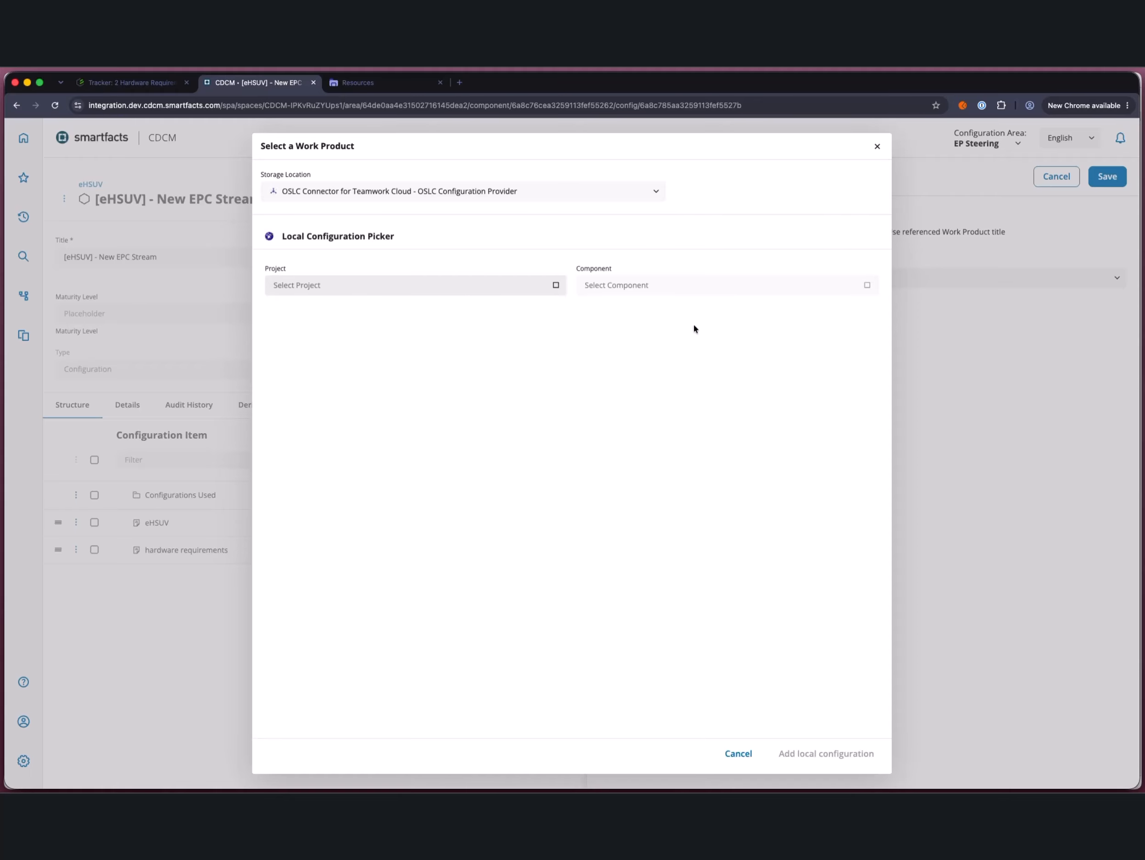
left_click(556, 285)
scroll(491, 348, "down", 1)
left_click(414, 393)
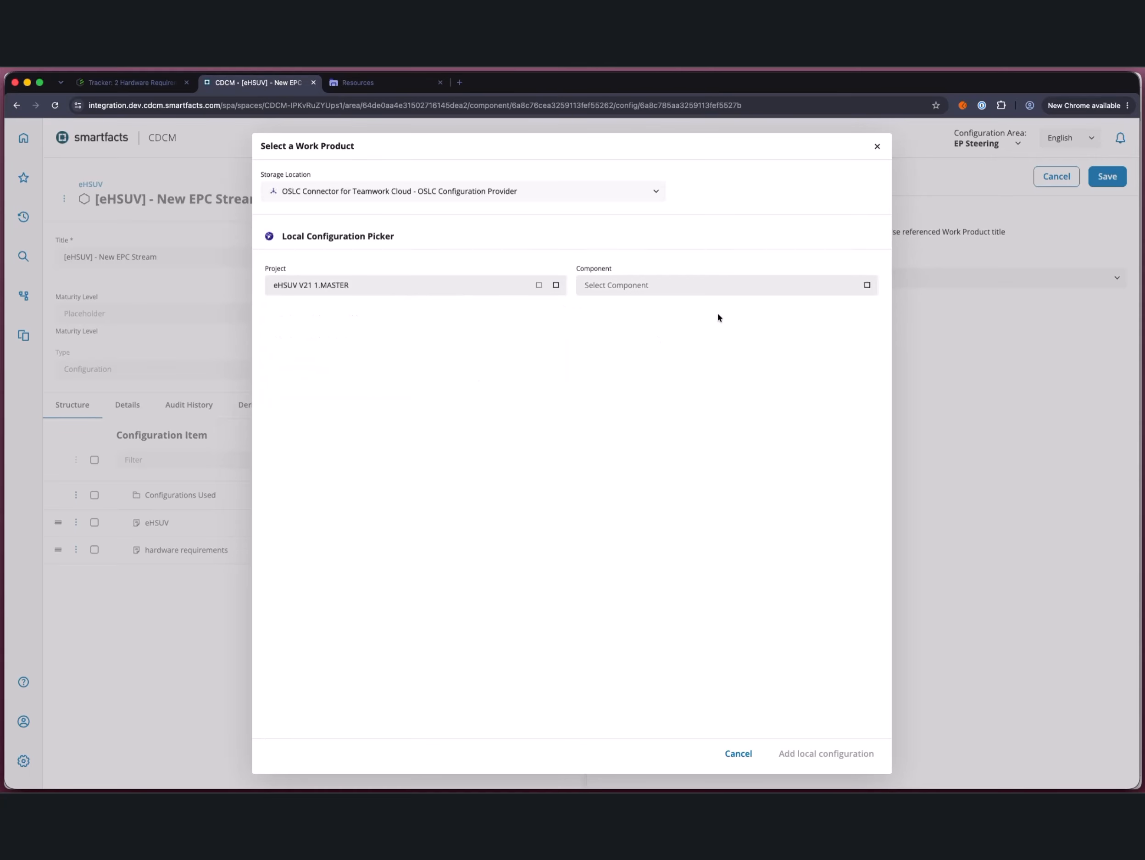
left_click(875, 286)
left_click(719, 306)
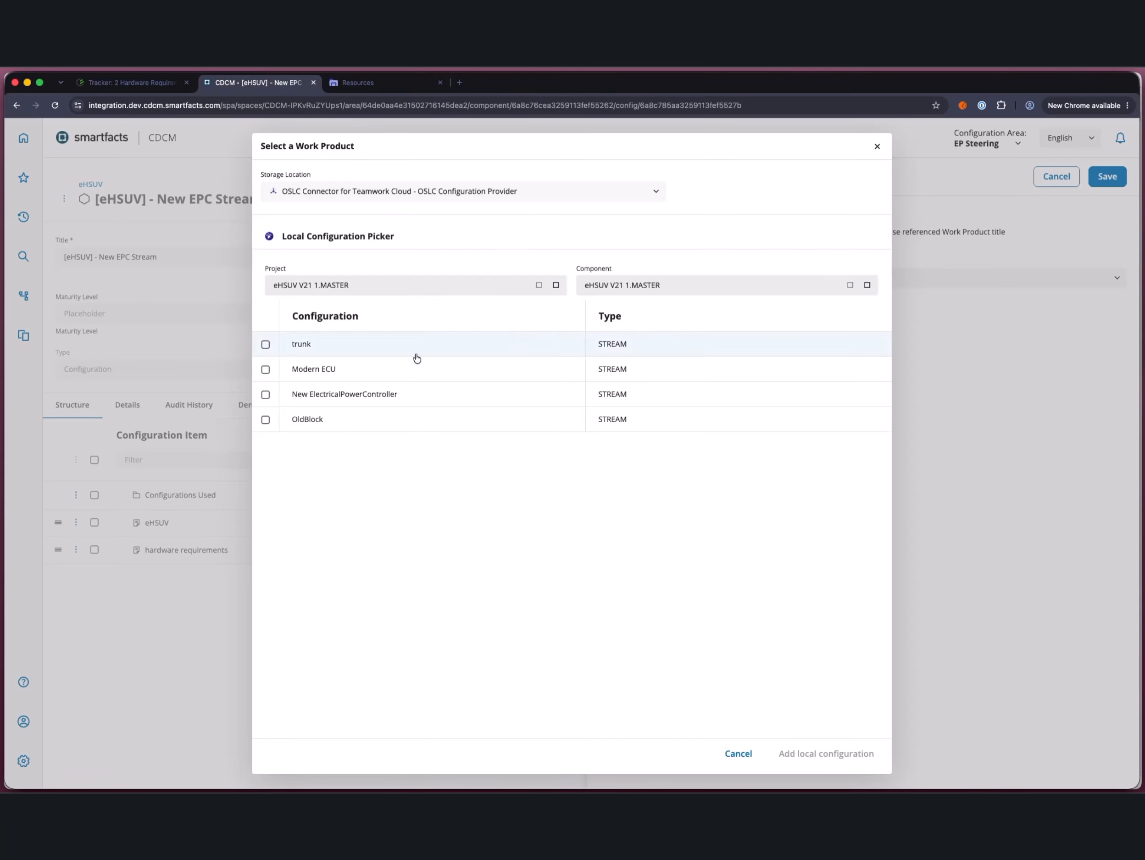
left_click(333, 401)
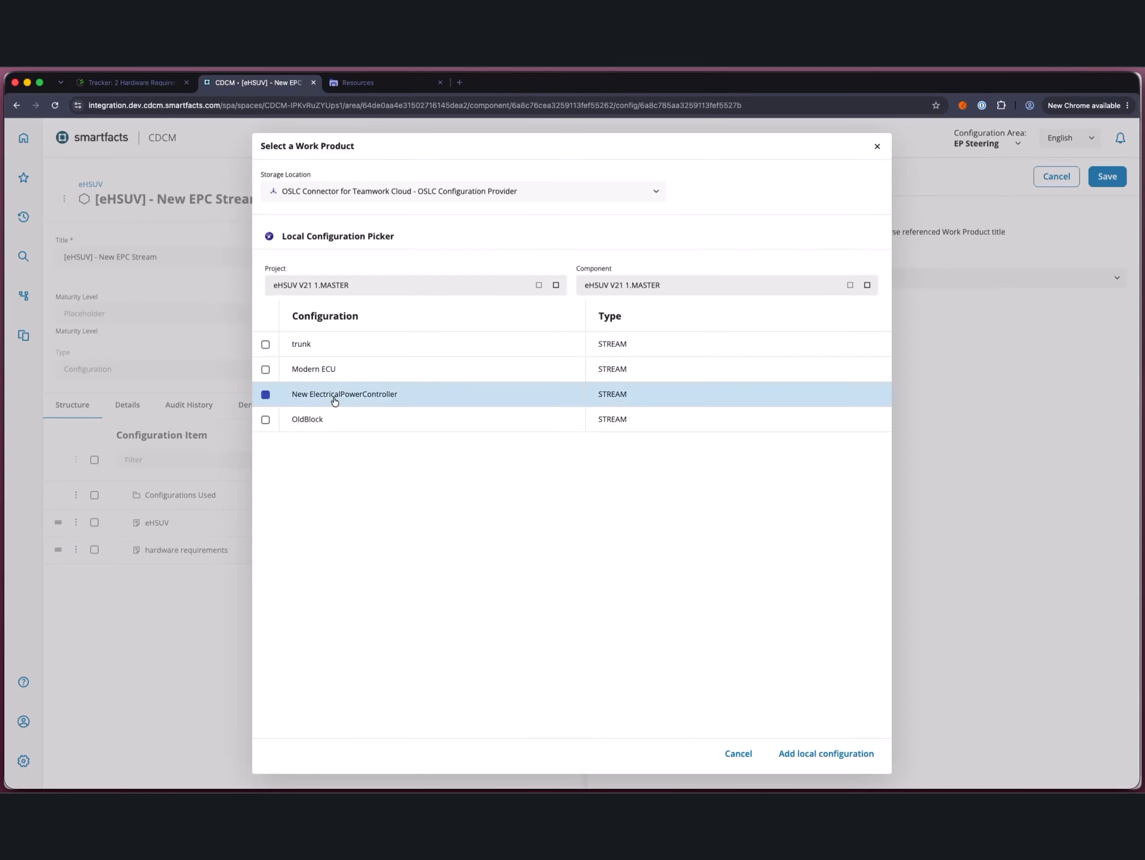
left_click(800, 752)
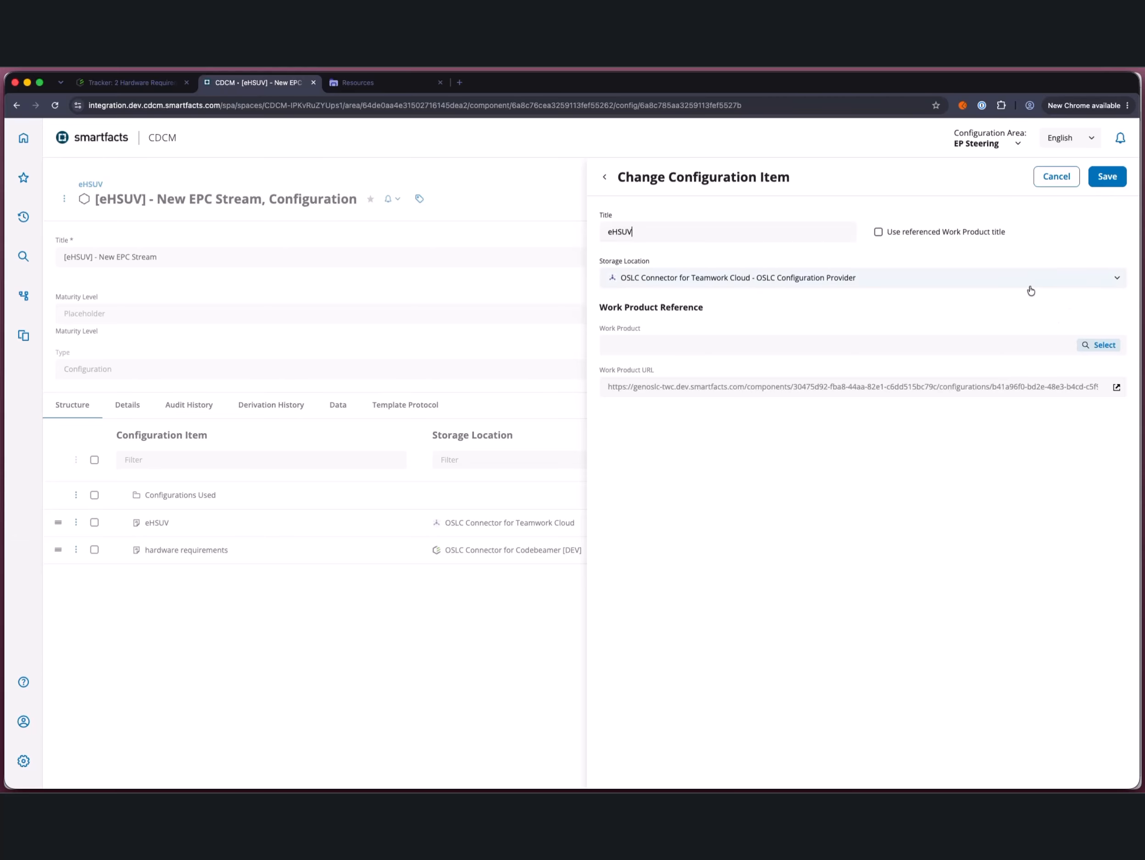
left_click(1115, 178)
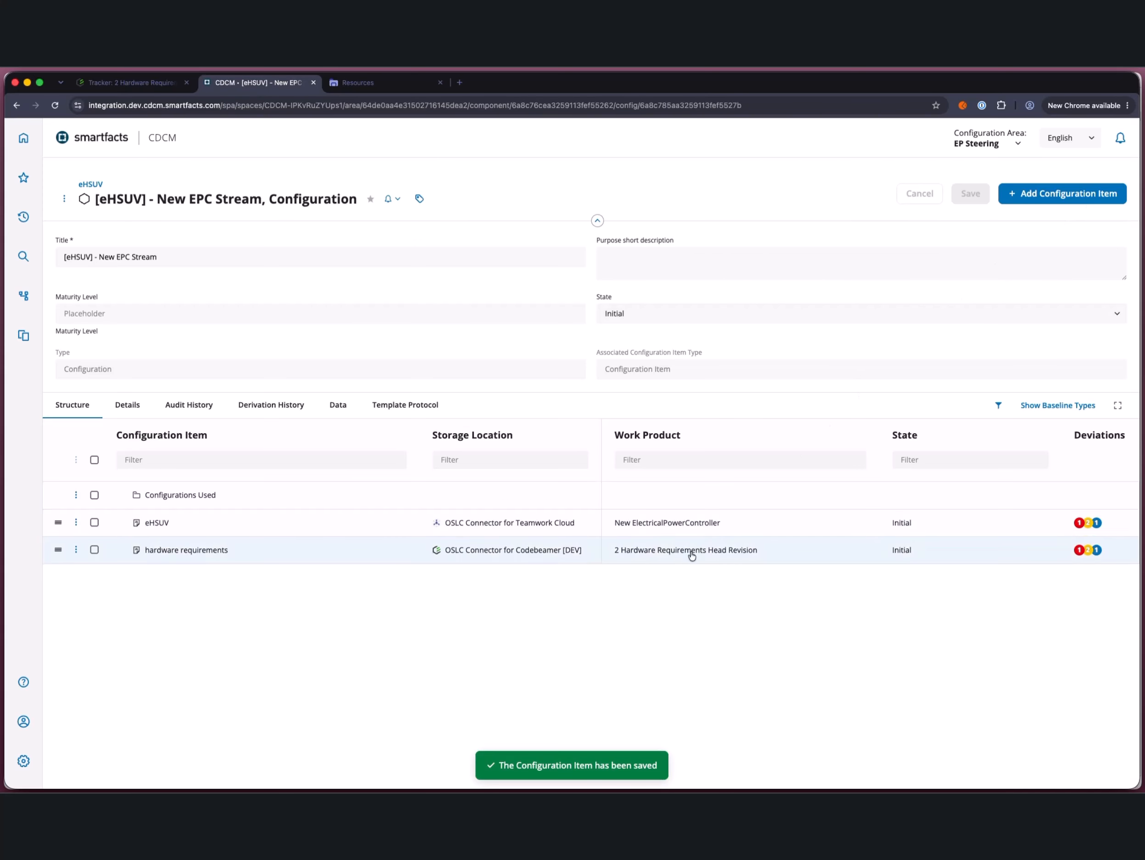
Step: In Codebeamer's 2 Hardware Requirements tracker, refresh the CPU links and switch the global configuration to eHSUV's [eHSUV] - New EPC Stream
left_click(140, 89)
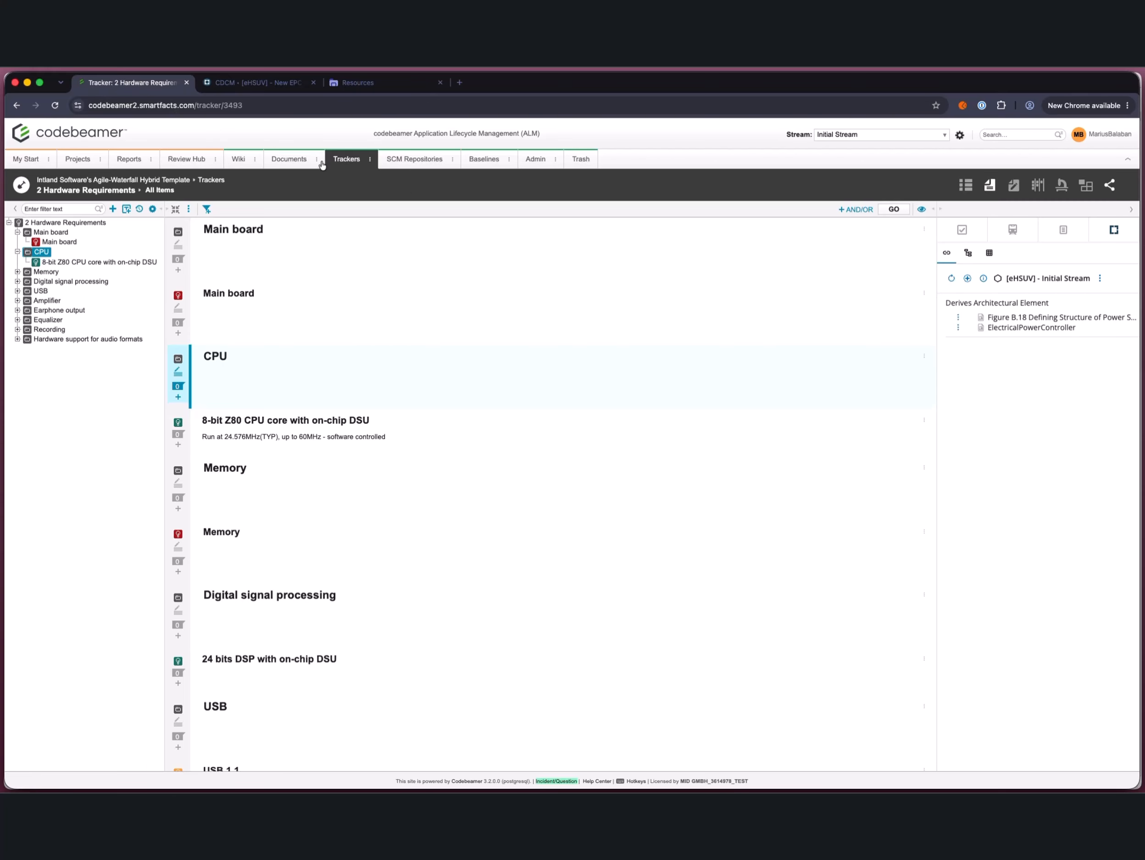
left_click(951, 278)
left_click(1101, 279)
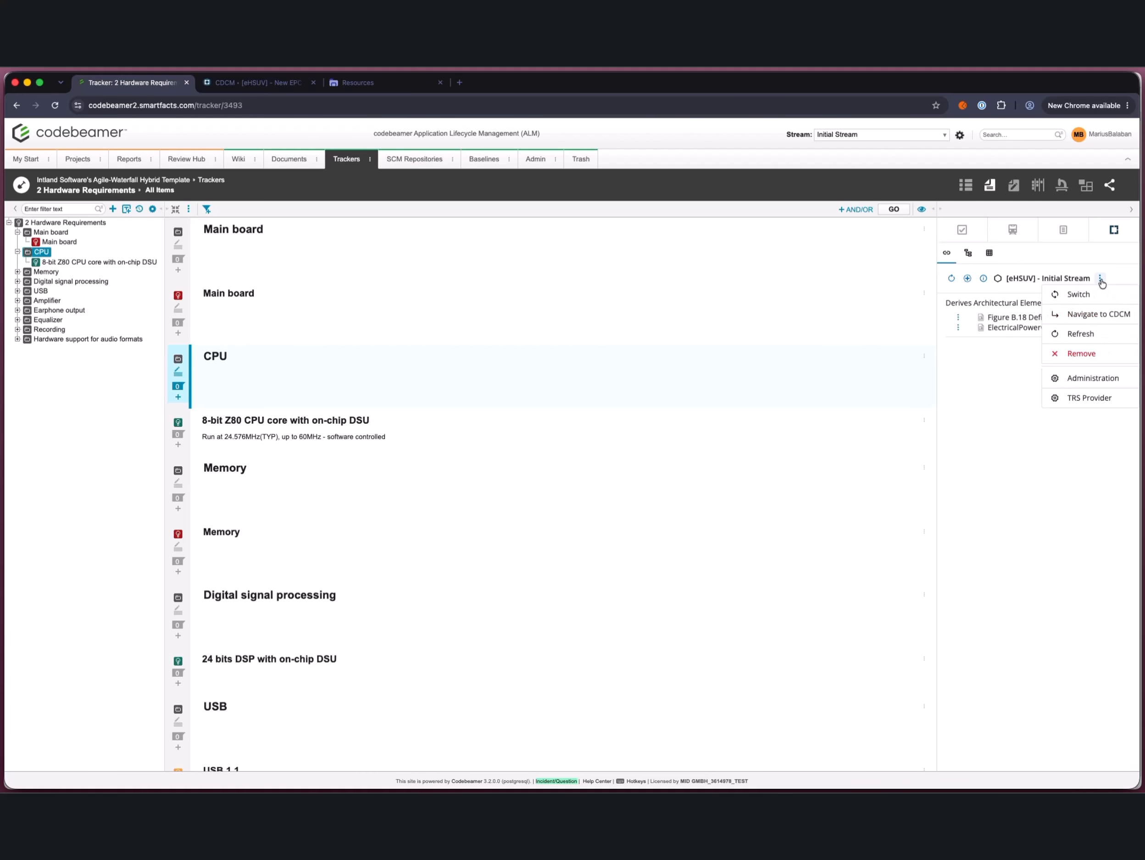
left_click(1094, 293)
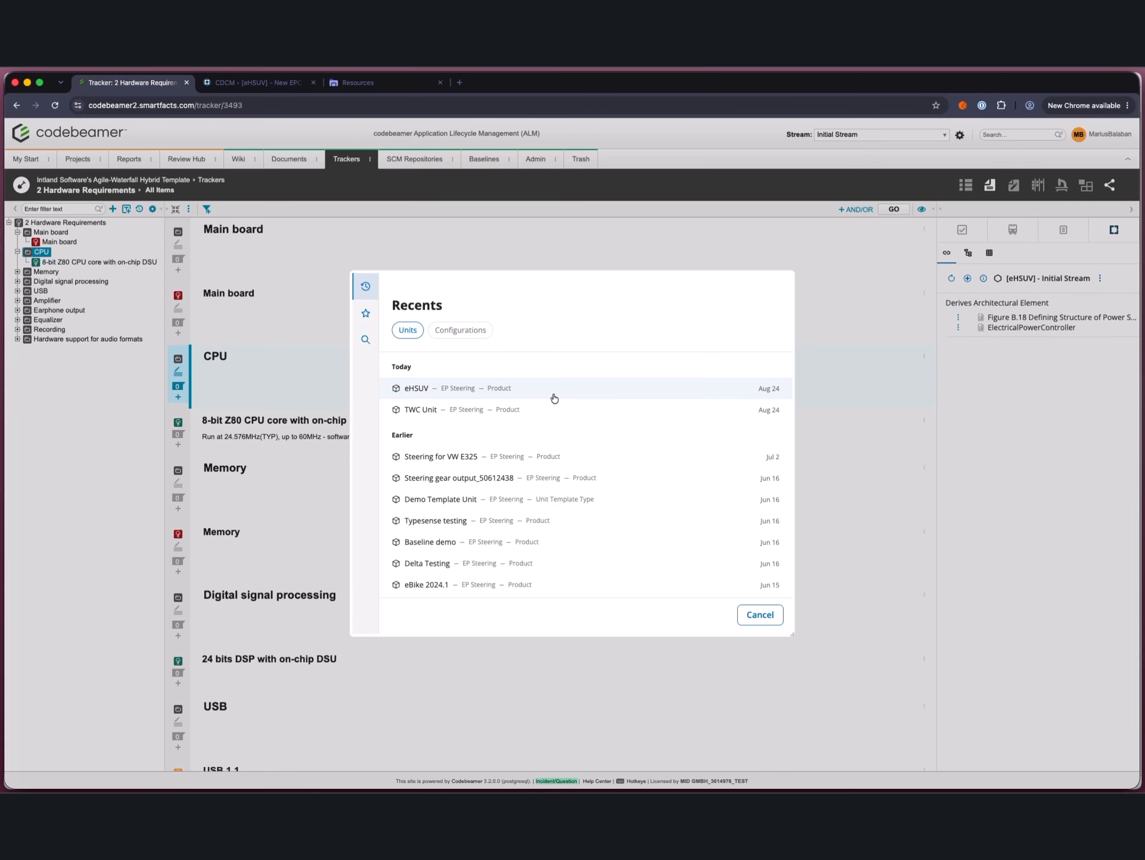
left_click(554, 398)
left_click(523, 410)
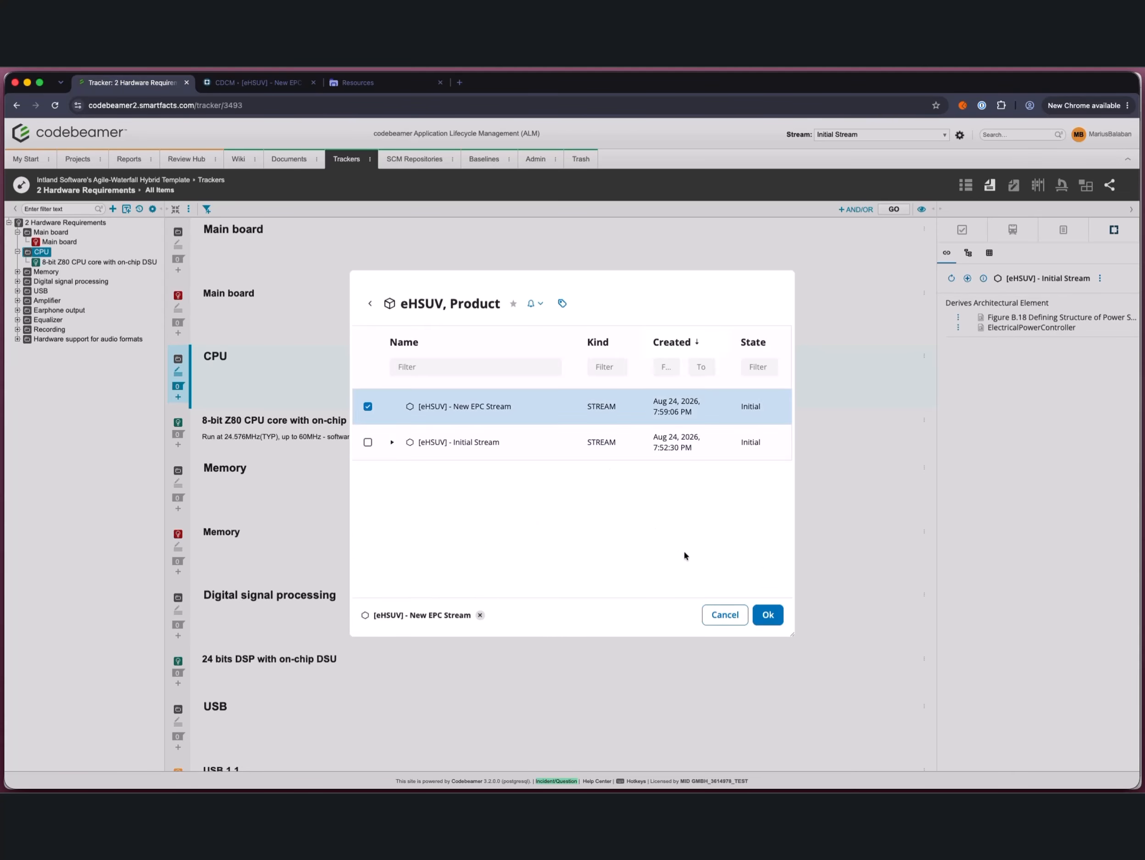
left_click(764, 614)
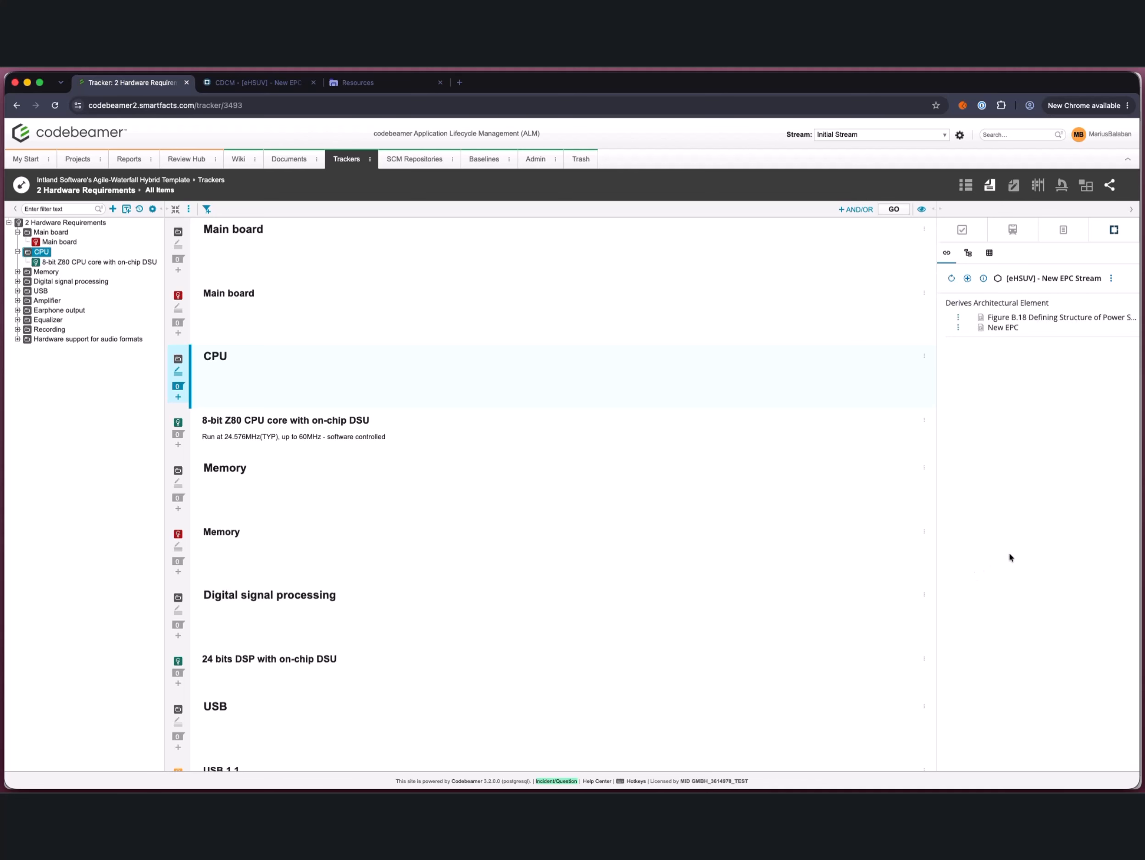